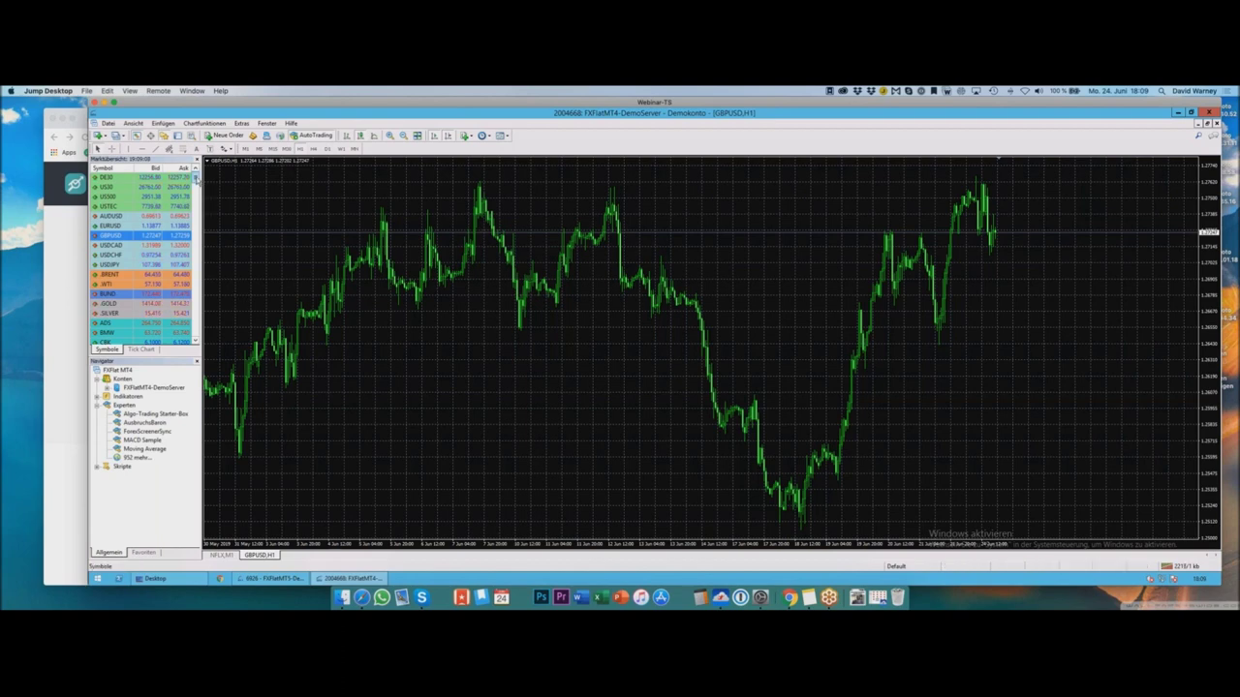
- Look through the symbols in the market watch list, from the indices at the start down to the US stocks
scroll(193, 216, down, 10)
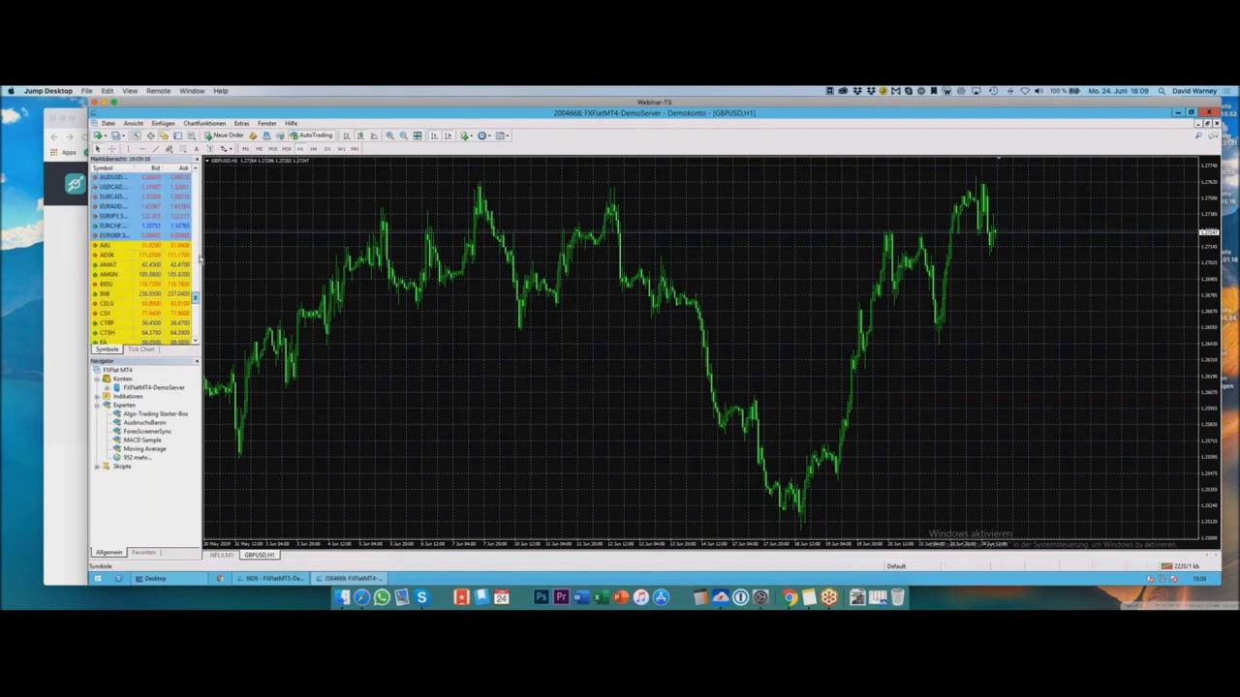
scroll(194, 194, up, 10)
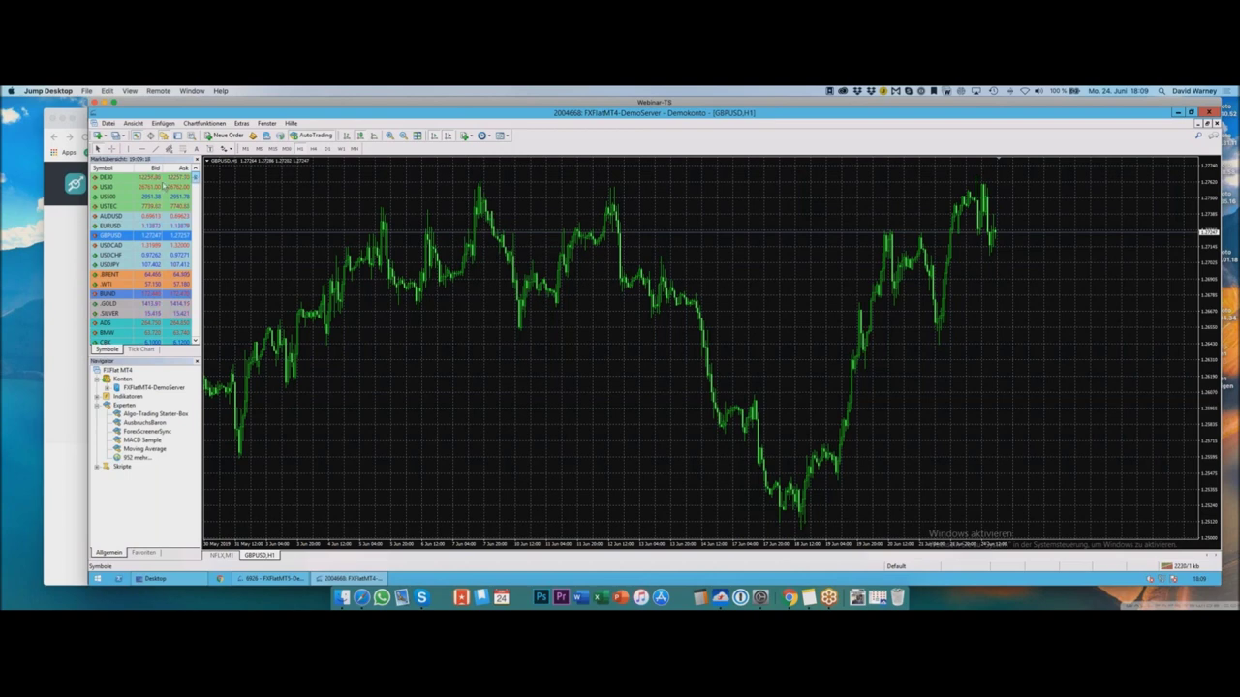
scroll(197, 191, down, 10)
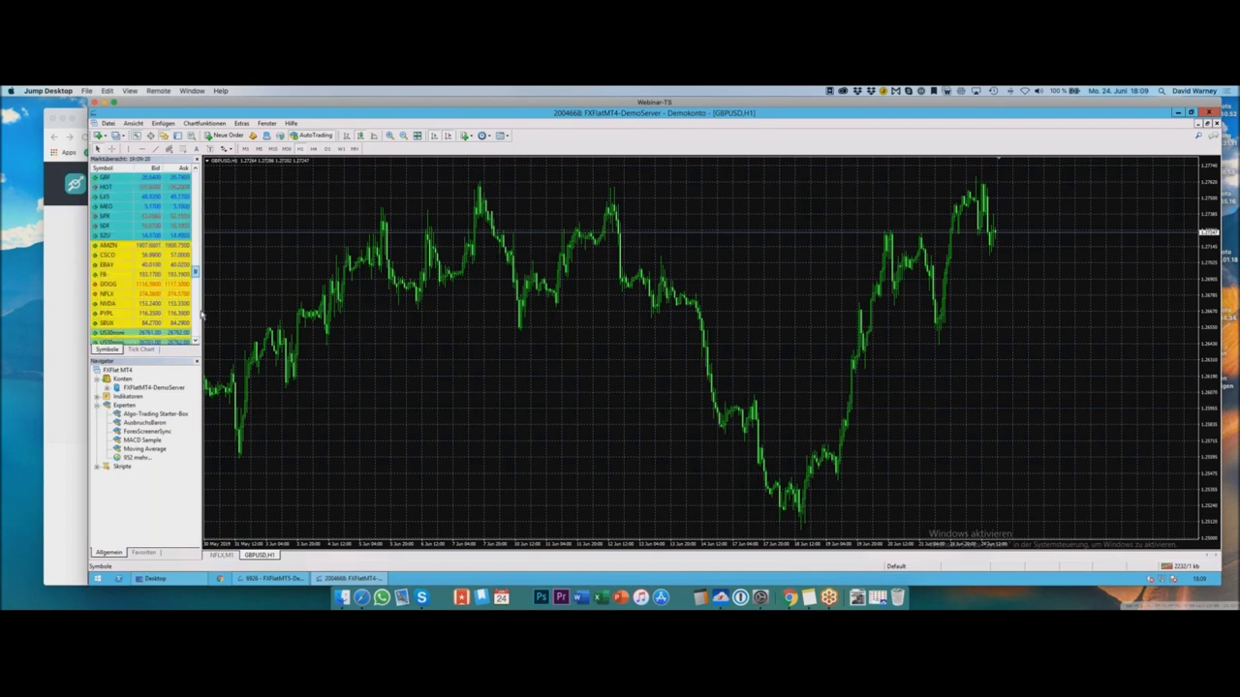
scroll(199, 184, up, 10)
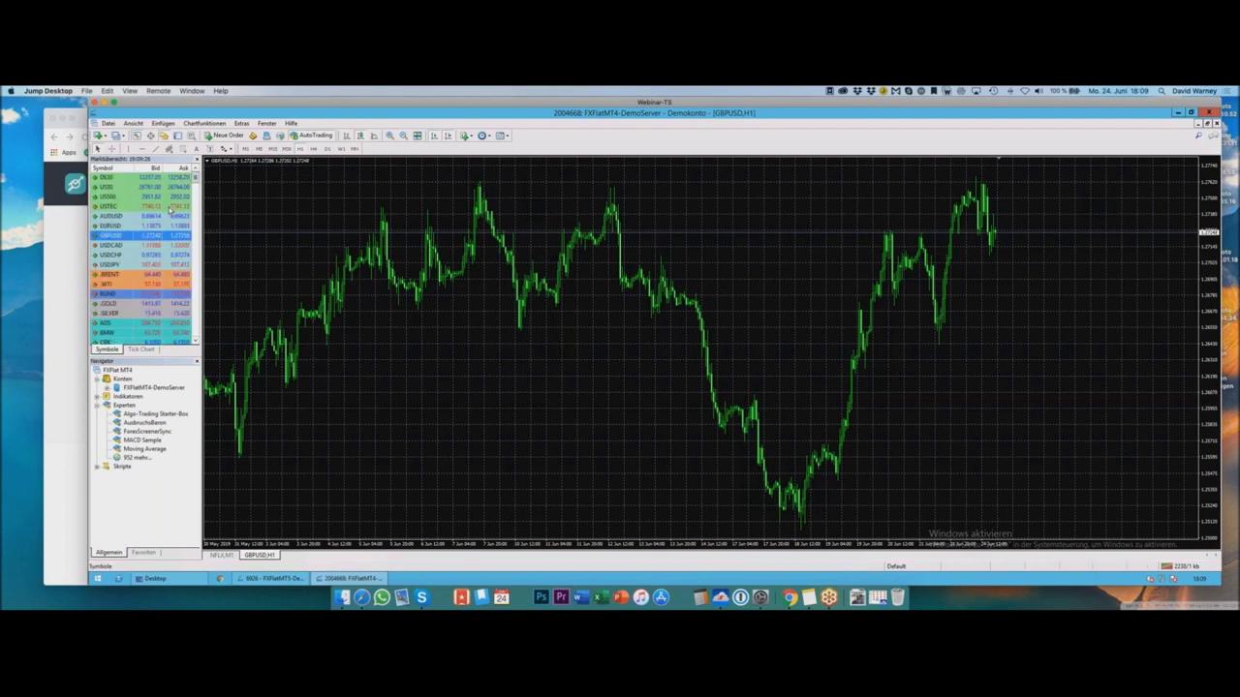
scroll(197, 208, down, 5)
drag(197, 215, 197, 176)
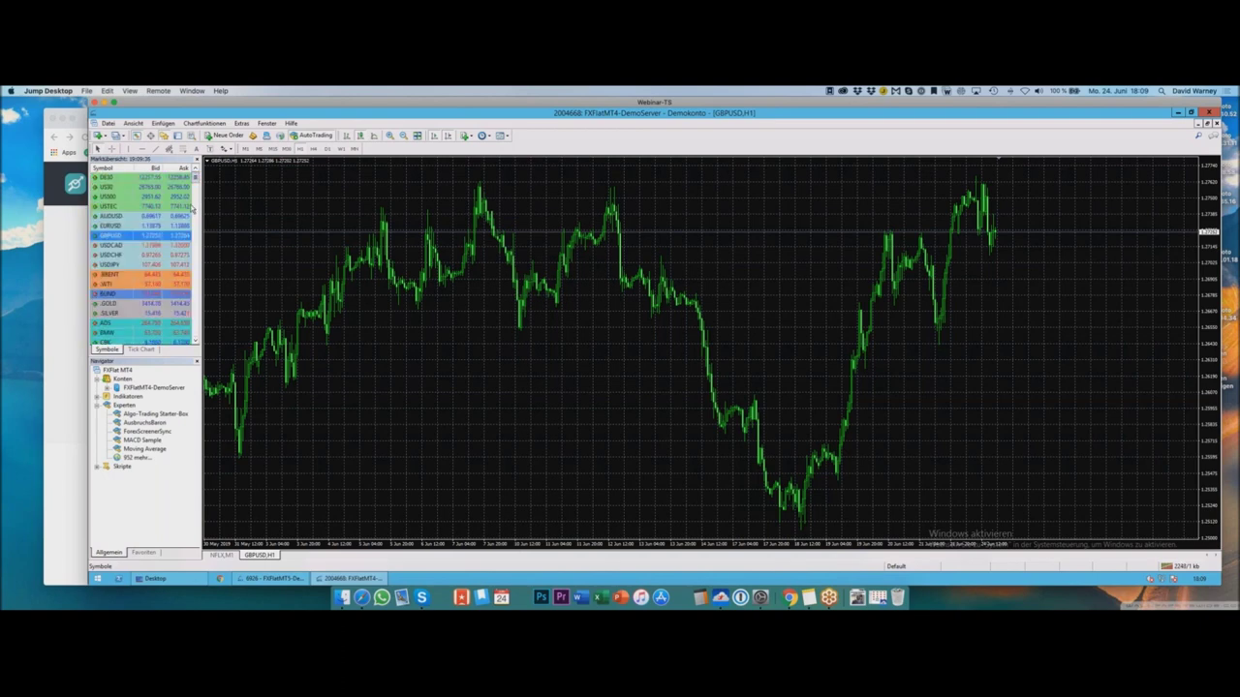
- Switch to the Forex-Screener page in Chrome and examine its Basic-Filter and Event-Filter options and the unfiltered results table
click(61, 283)
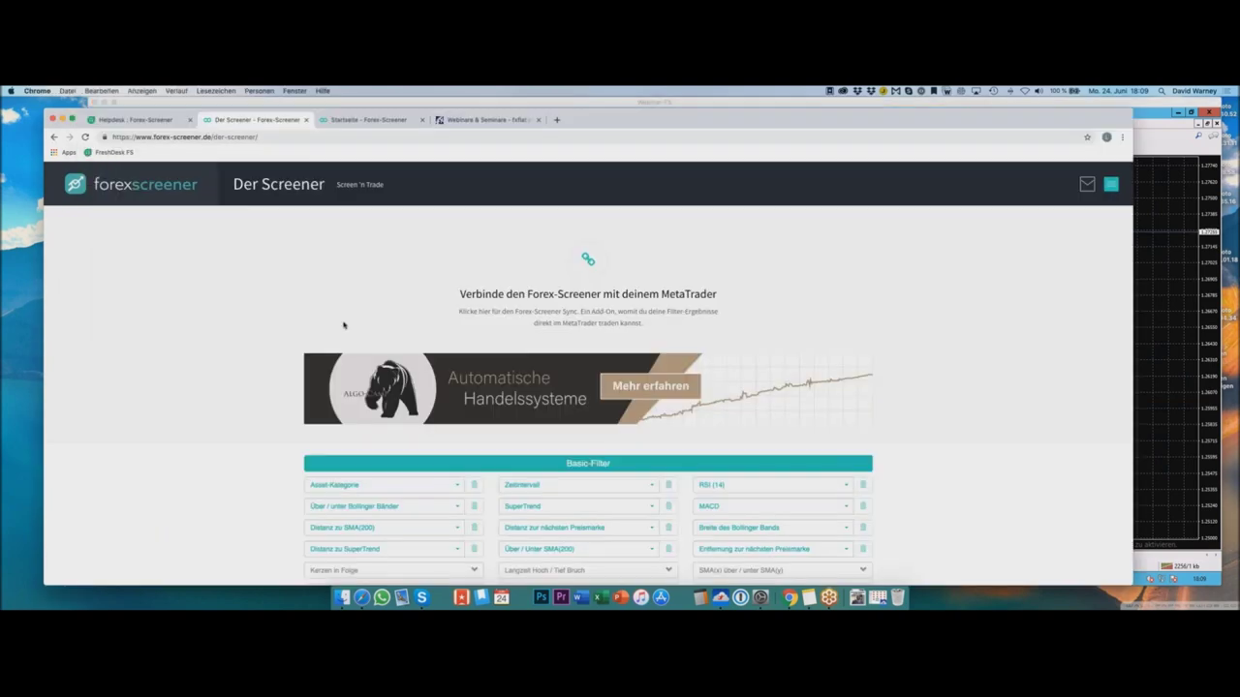
scroll(348, 351, down, 3)
scroll(356, 356, up, 3)
scroll(357, 357, down, 6)
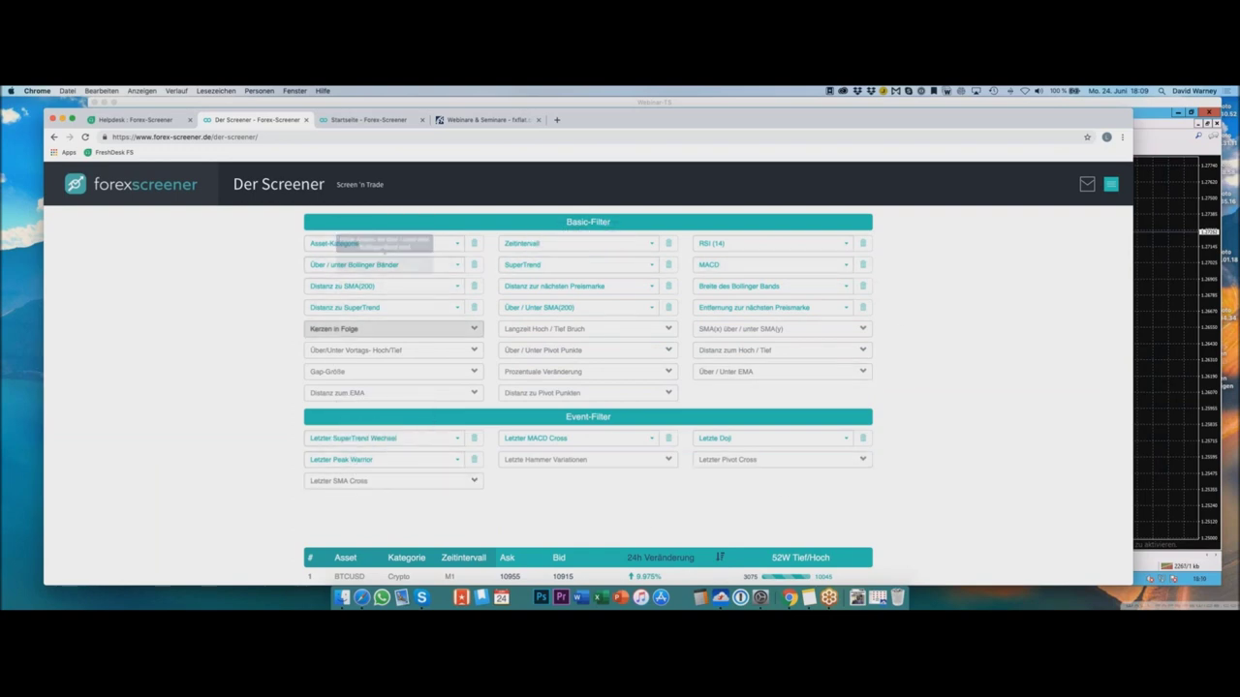
scroll(493, 301, down, 5)
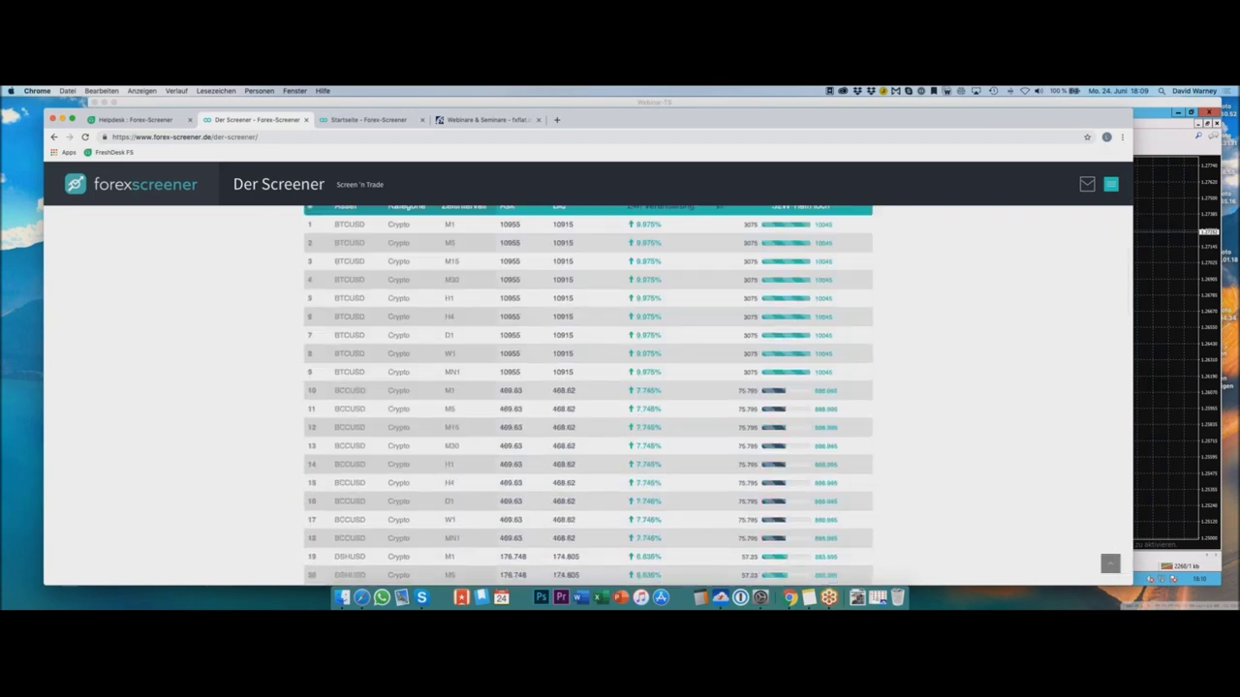
scroll(479, 322, down, 15)
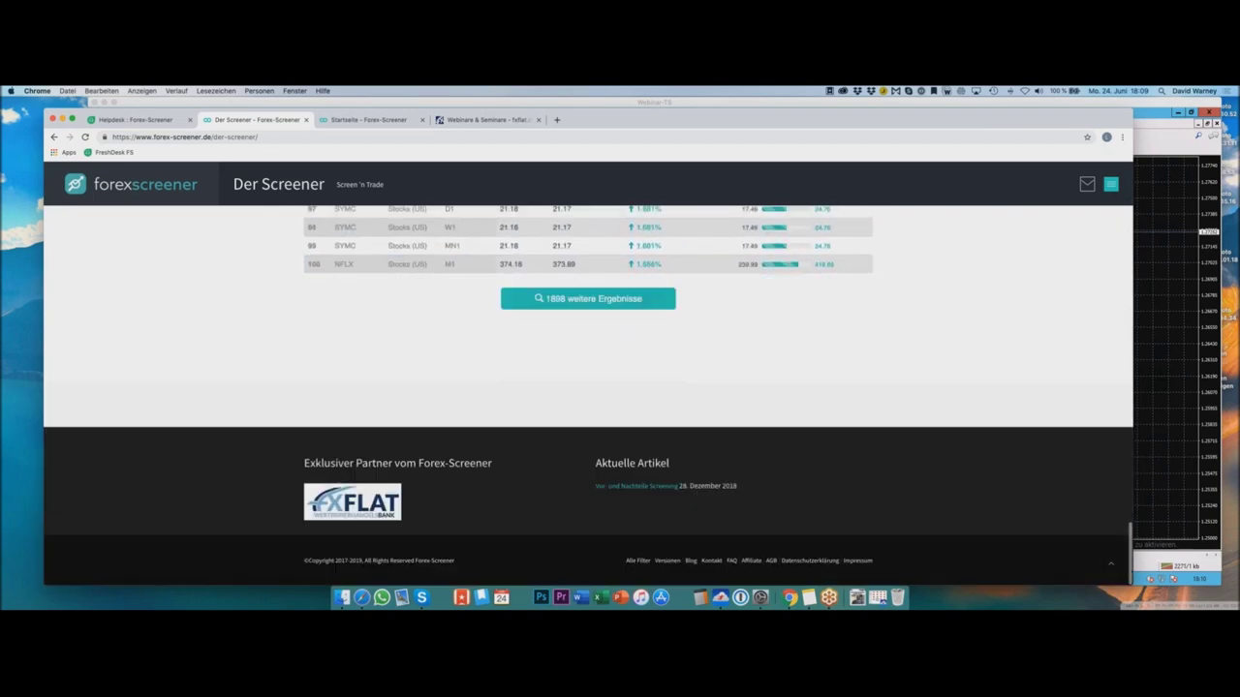
scroll(479, 322, up, 3)
scroll(479, 322, up, 20)
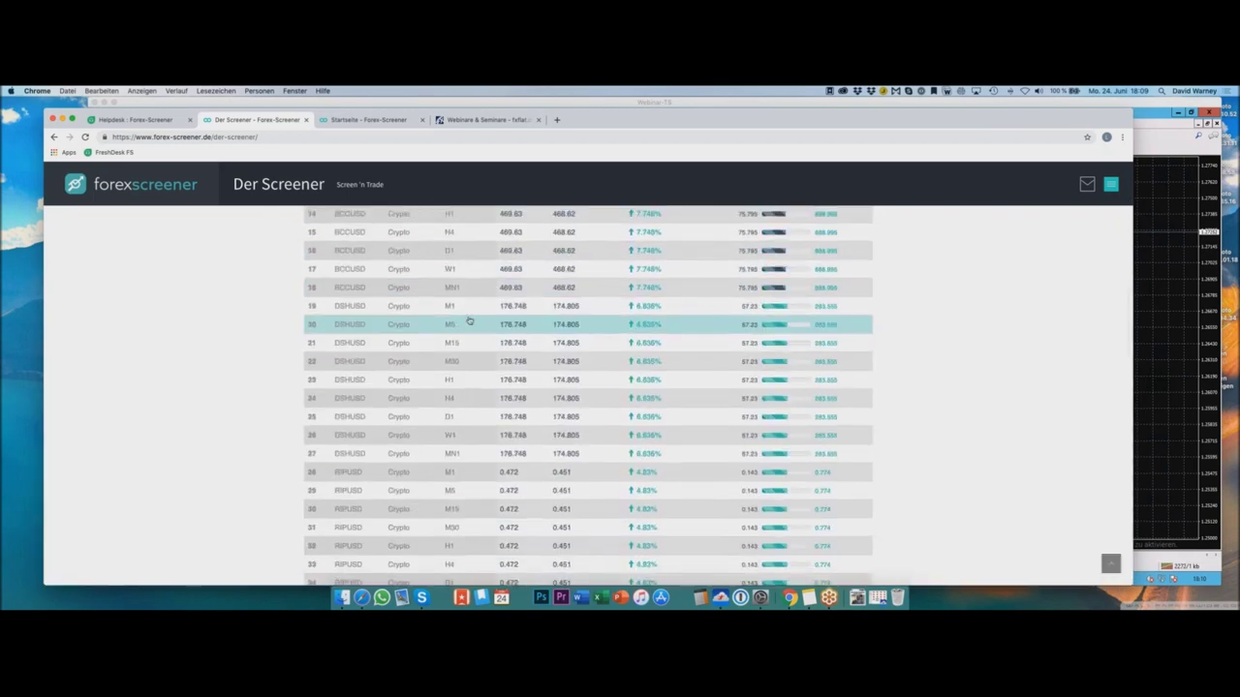
scroll(384, 329, down, 8)
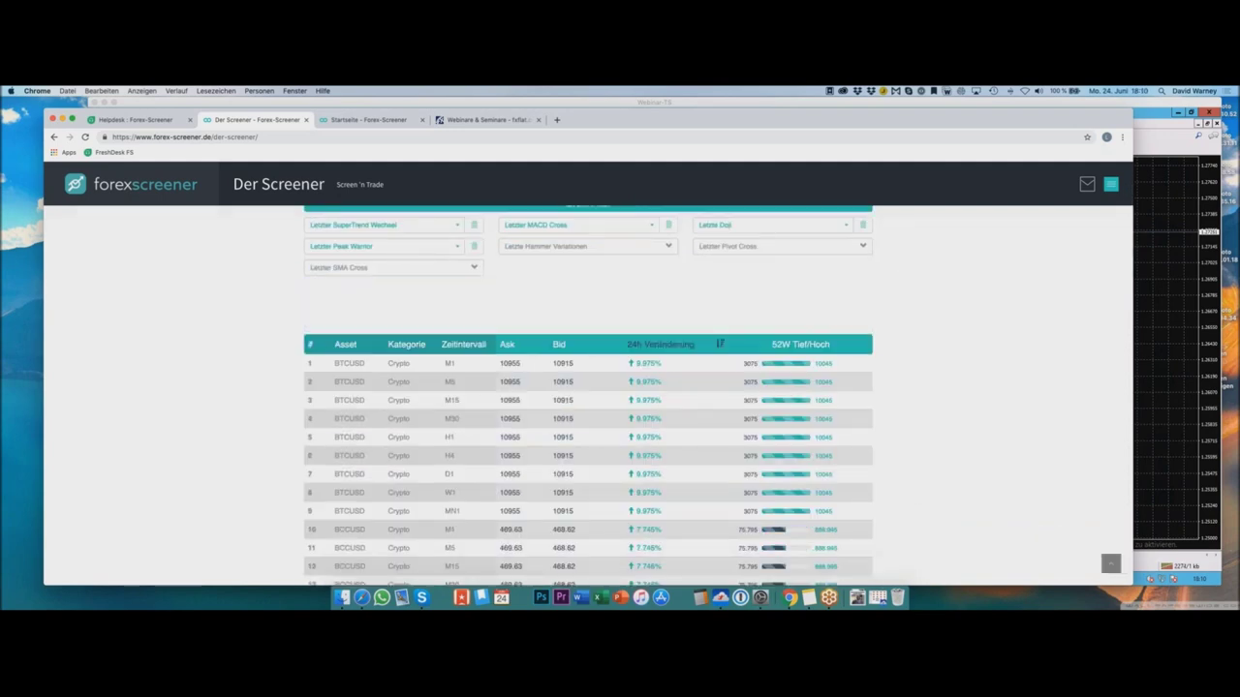
scroll(451, 336, up, 5)
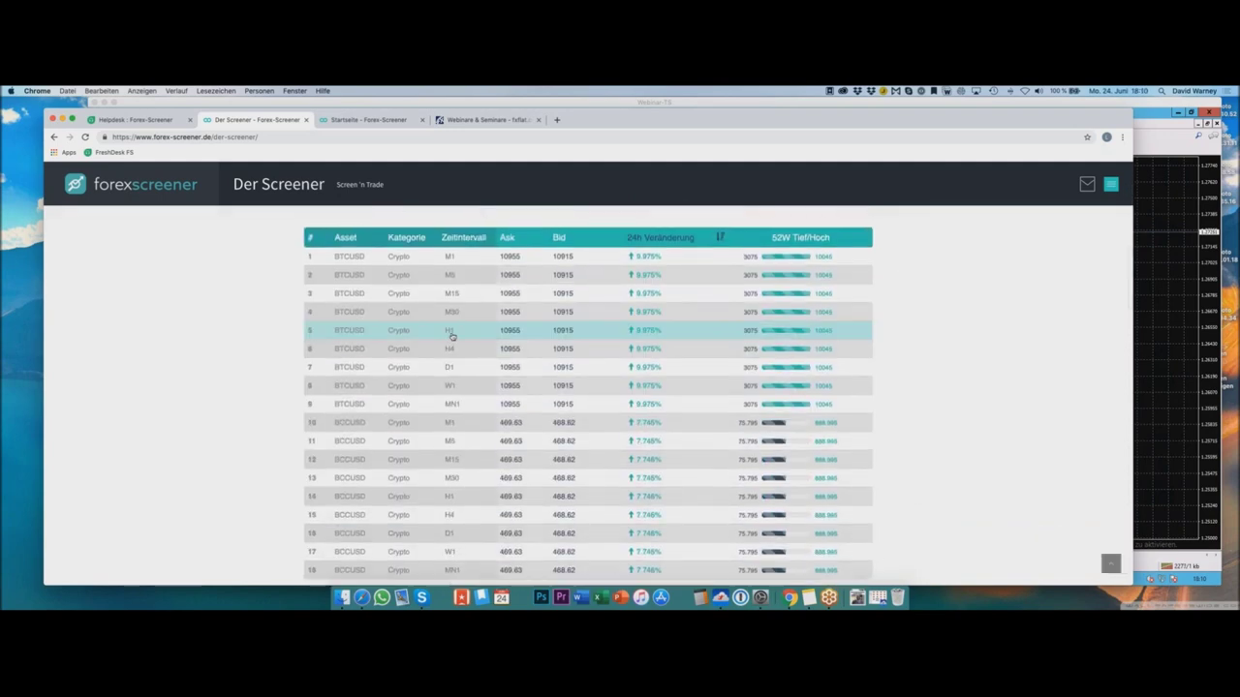
scroll(451, 336, up, 2)
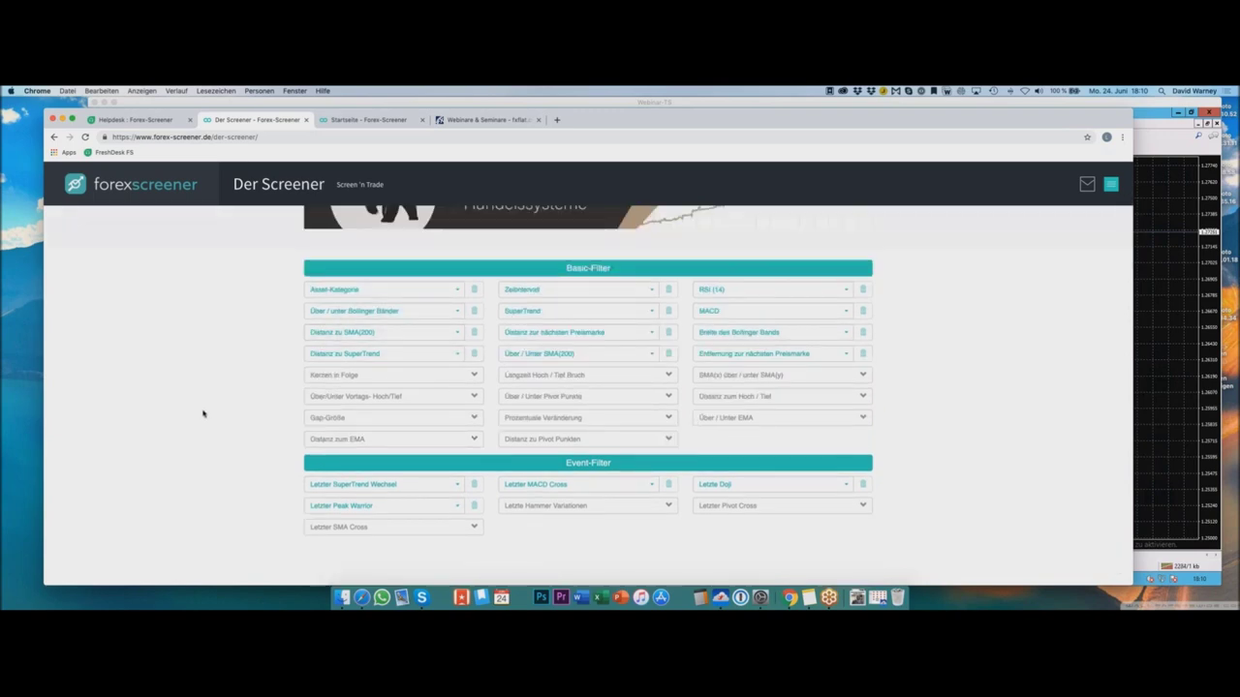
- Set the Über / Unter SMA(200) basic filter to Über SMA(200)
click(533, 316)
click(568, 354)
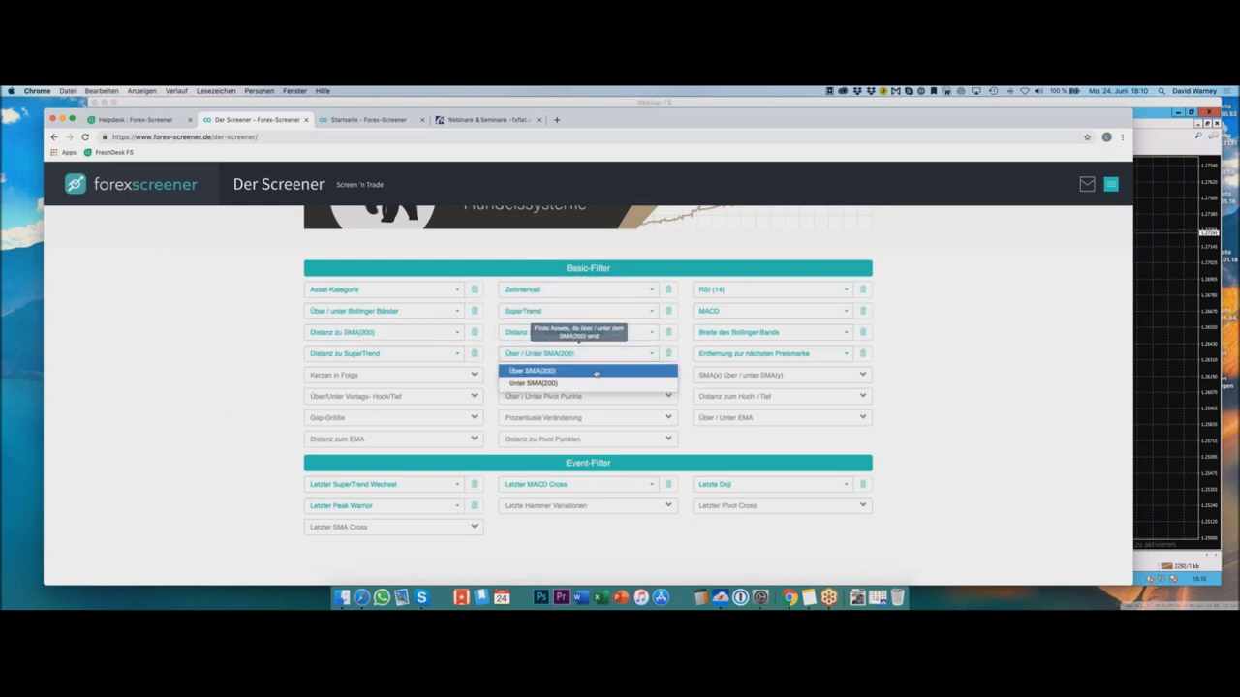
click(564, 372)
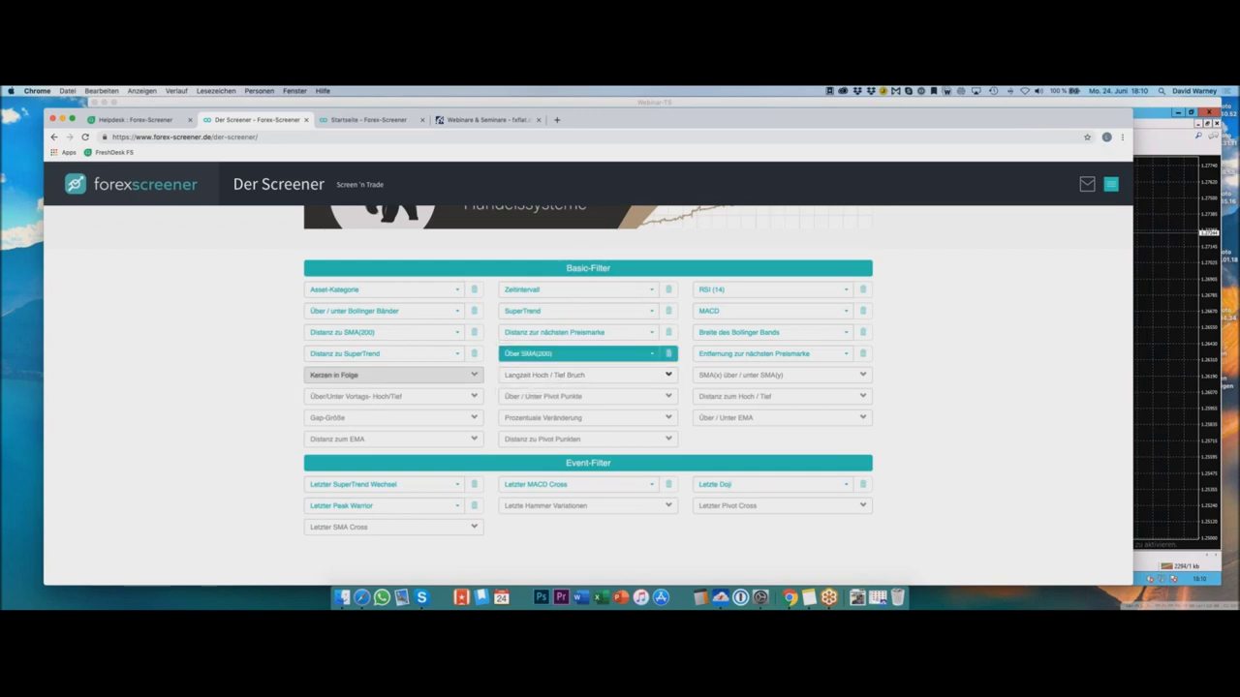
- Switch to MetaTrader and add the Custom Moving Averages indicator with period 200 to the GBPUSD chart
click(1170, 307)
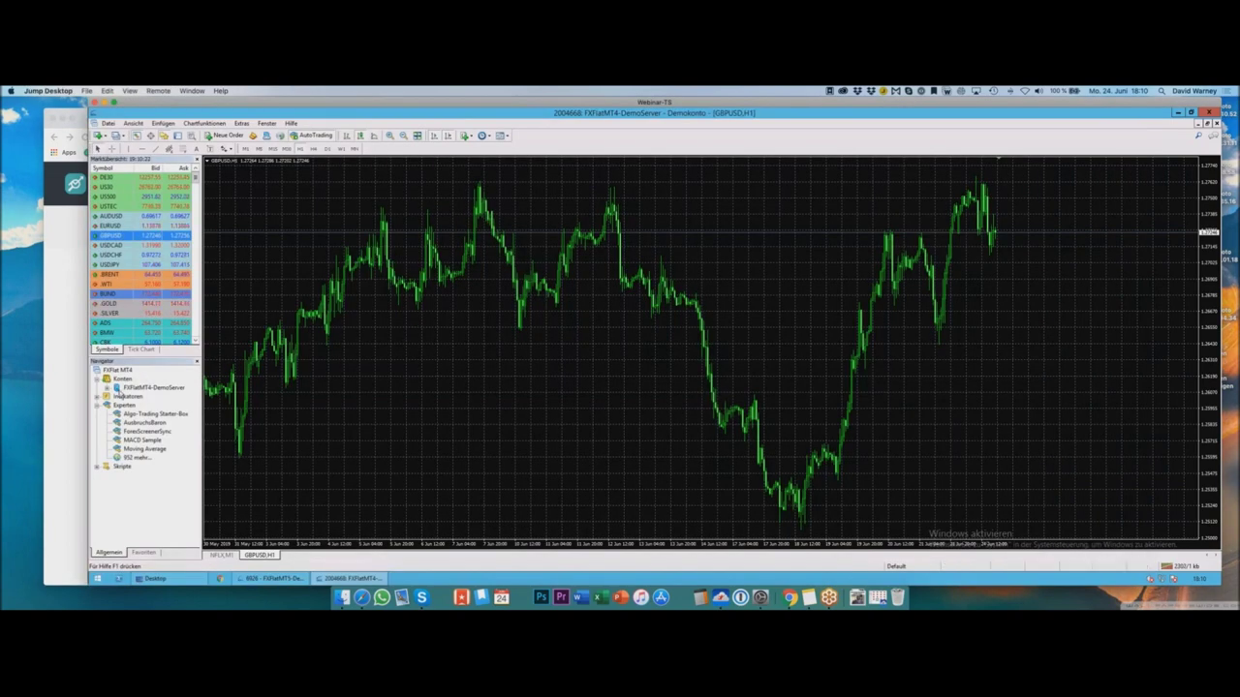
click(100, 396)
click(172, 502)
drag(408, 443, 606, 396)
click(753, 260)
click(763, 259)
click(833, 279)
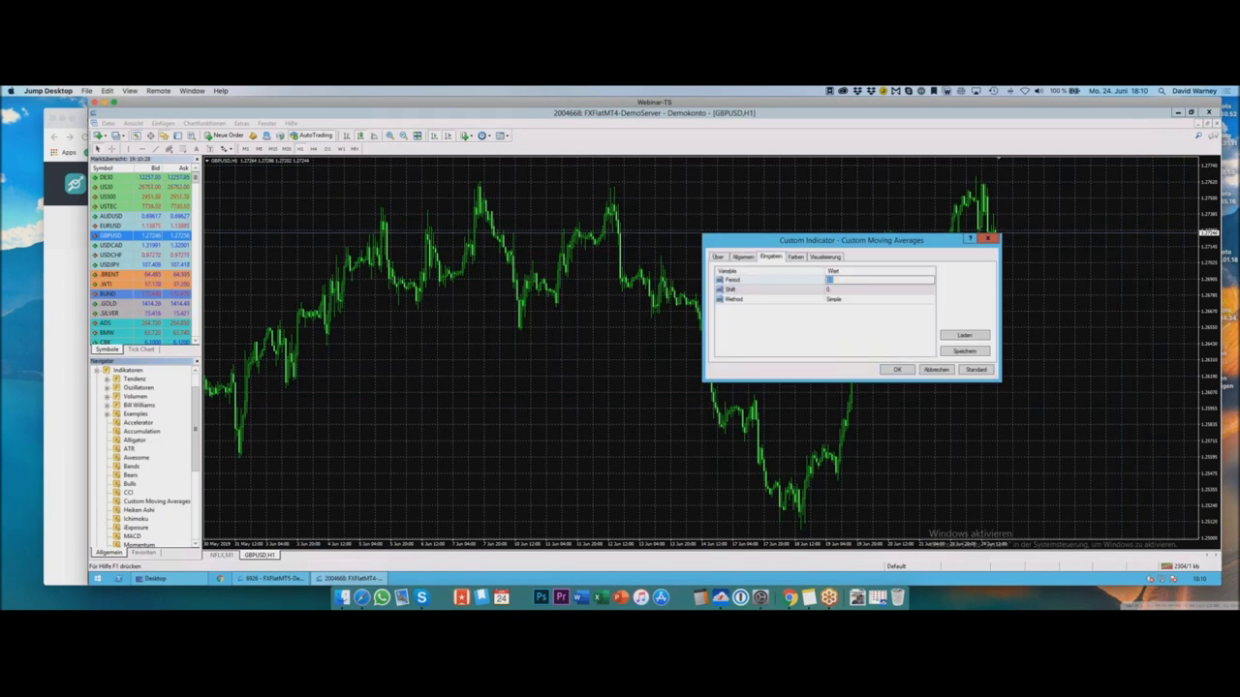
text(200)
key(Return)
click(897, 369)
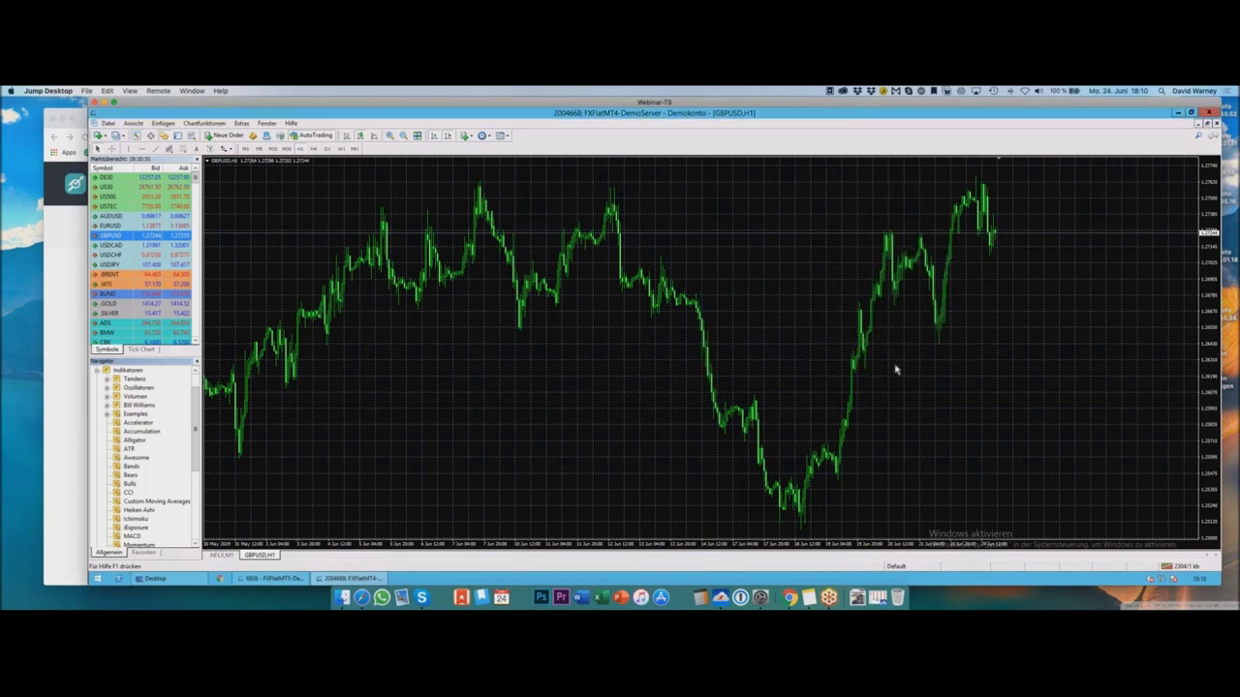
- Switch the chart to the daily timeframe and load first DE30 and finally US30 into it
click(327, 149)
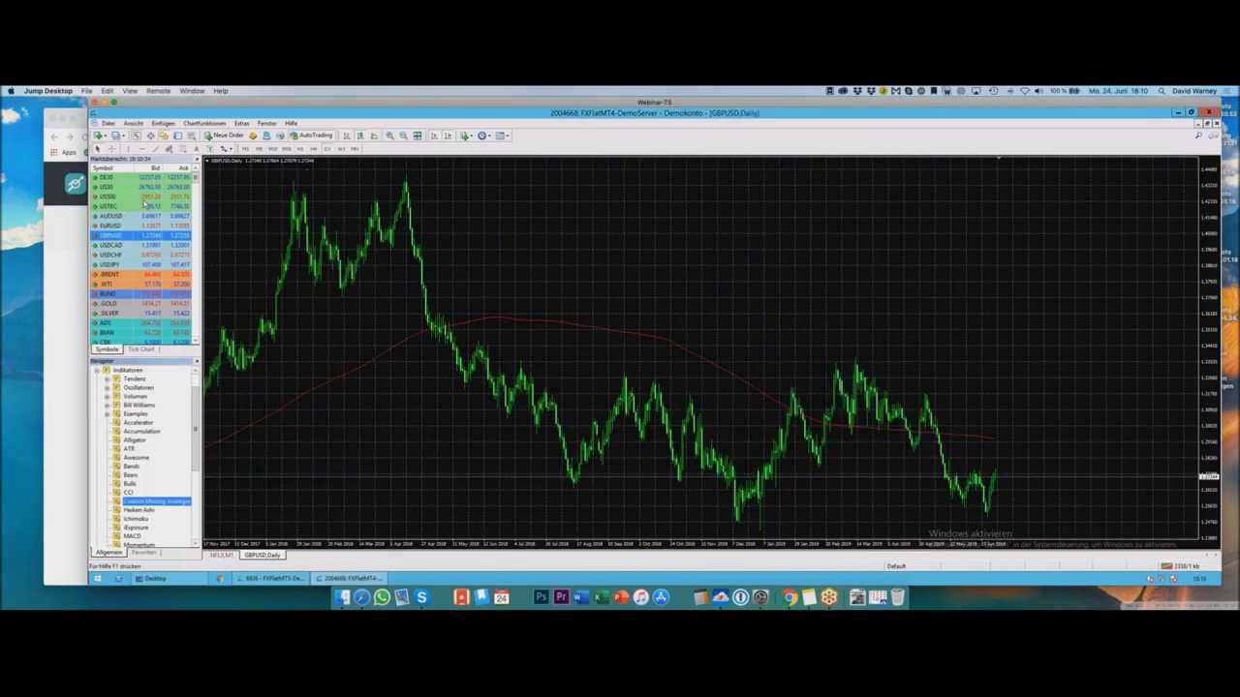
drag(124, 178, 228, 192)
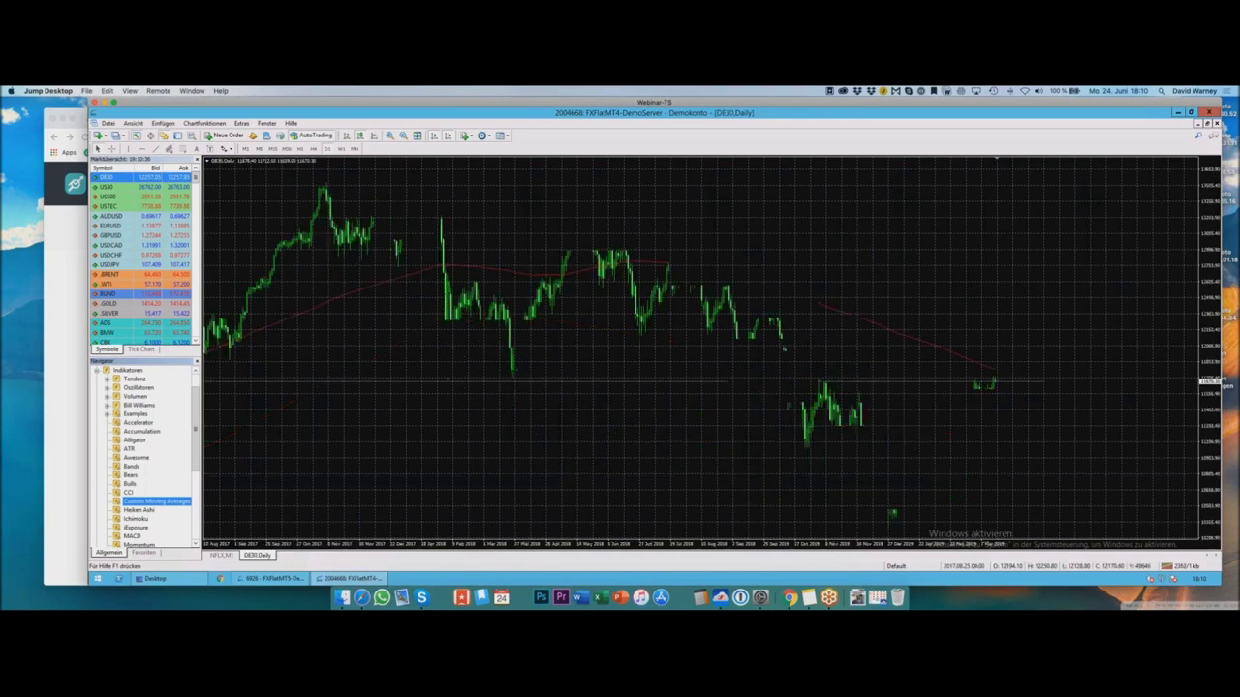
drag(153, 187, 258, 187)
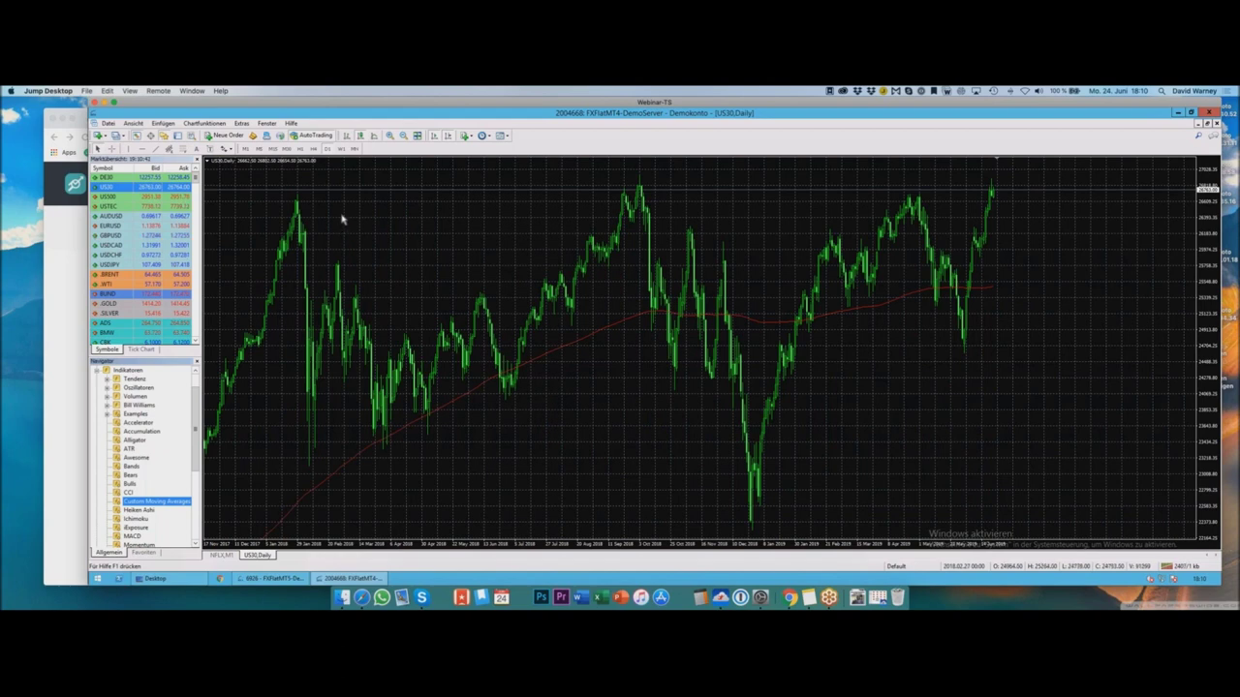
- Return to the Forex-Screener page in Chrome, restrict the asset category to Stocks (DE) and review the results table
click(72, 297)
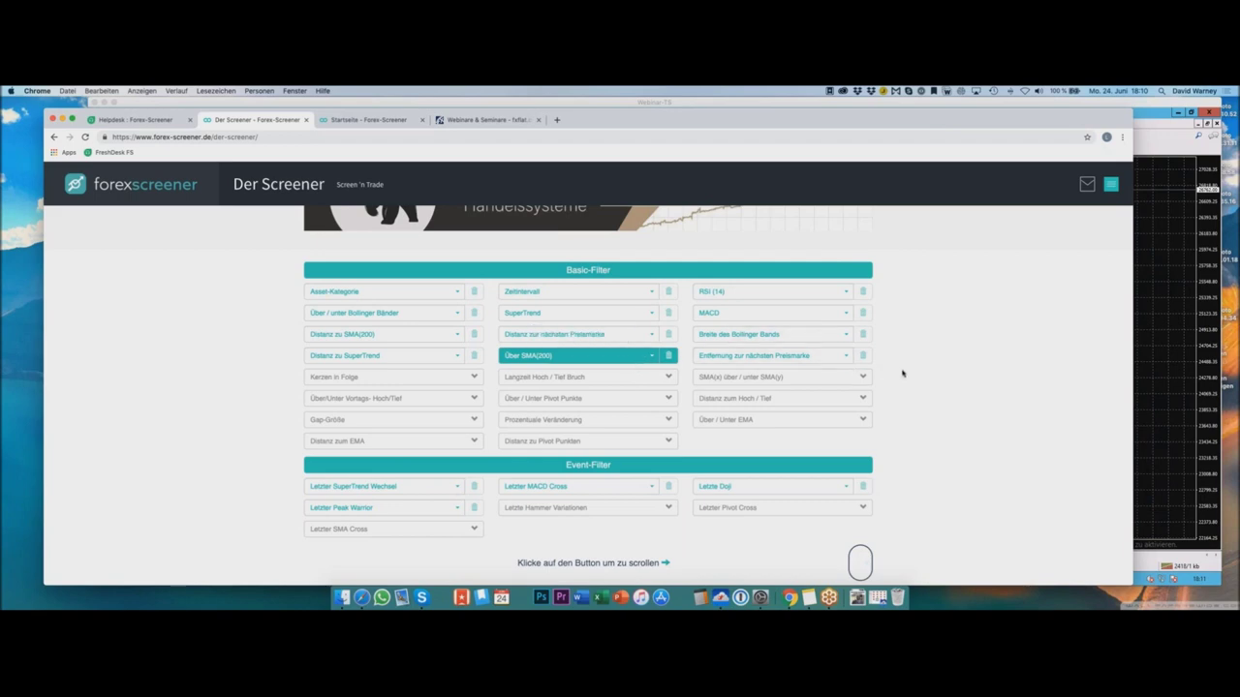
scroll(633, 364, down, 5)
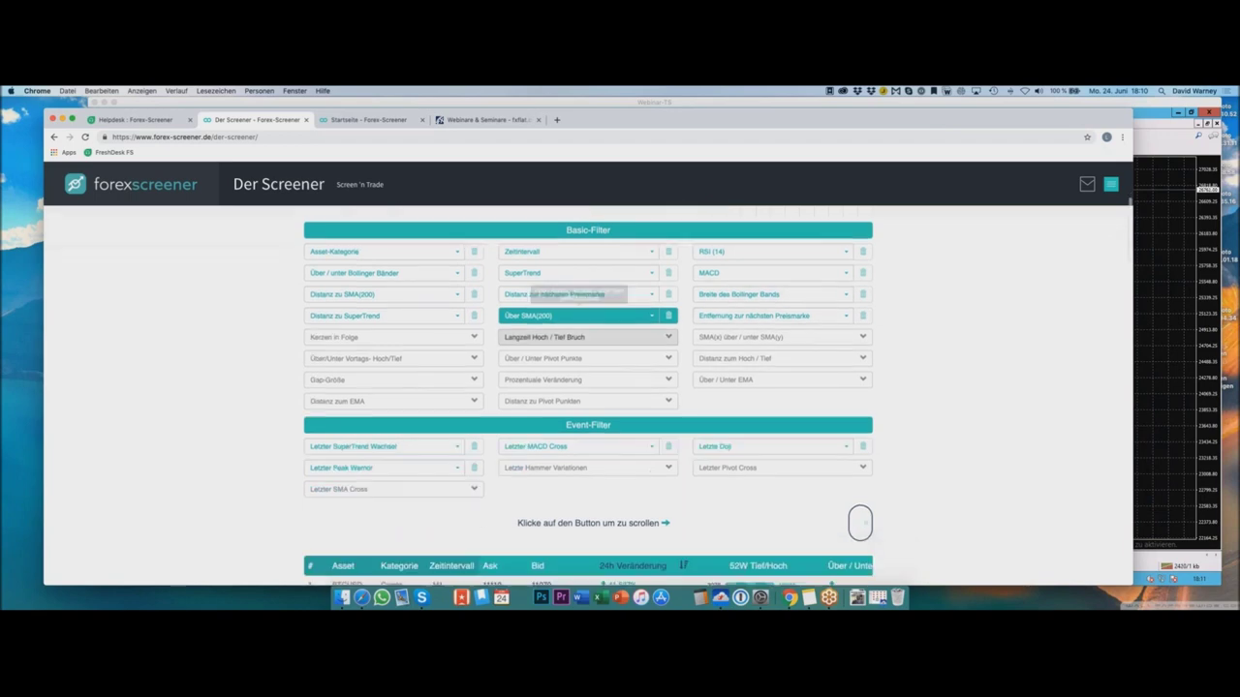
scroll(633, 364, down, 5)
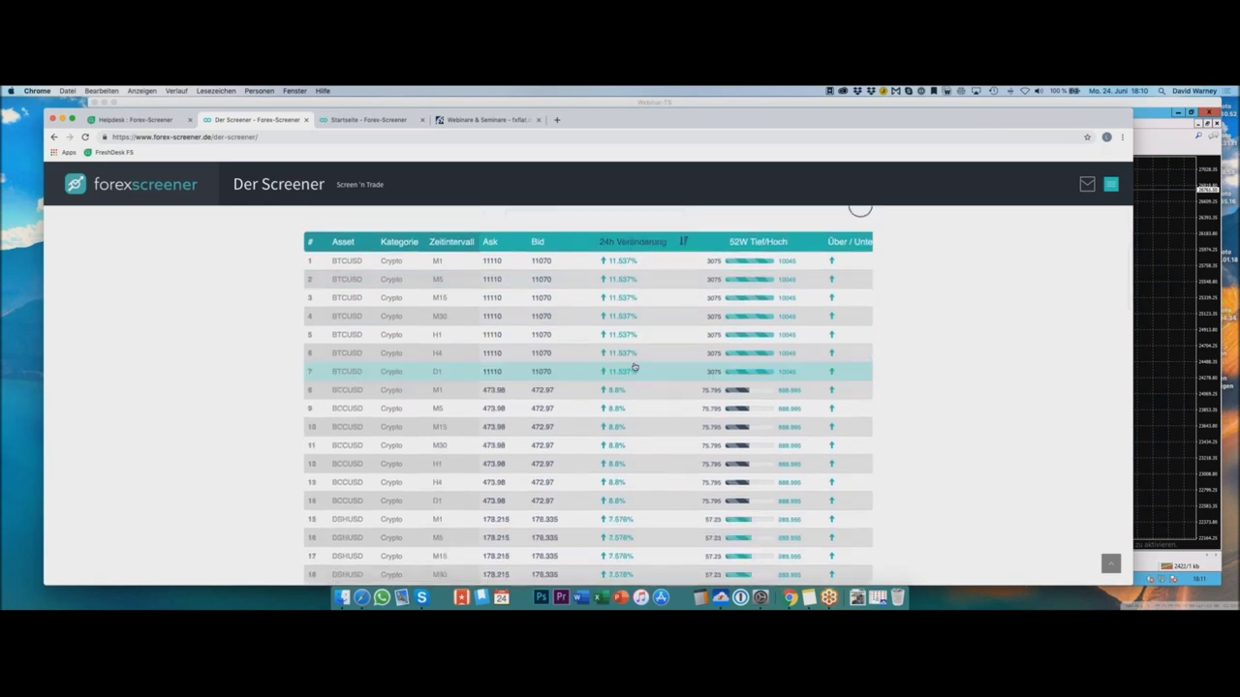
scroll(634, 369, up, 10)
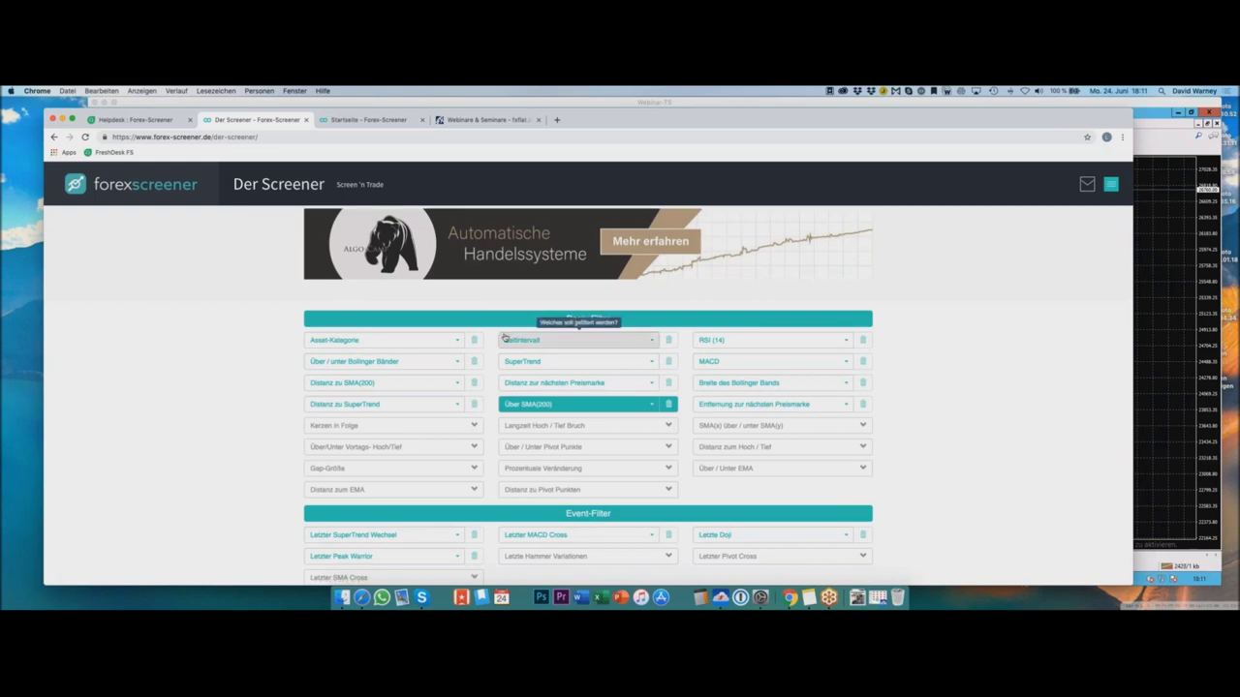
scroll(489, 338, down, 1)
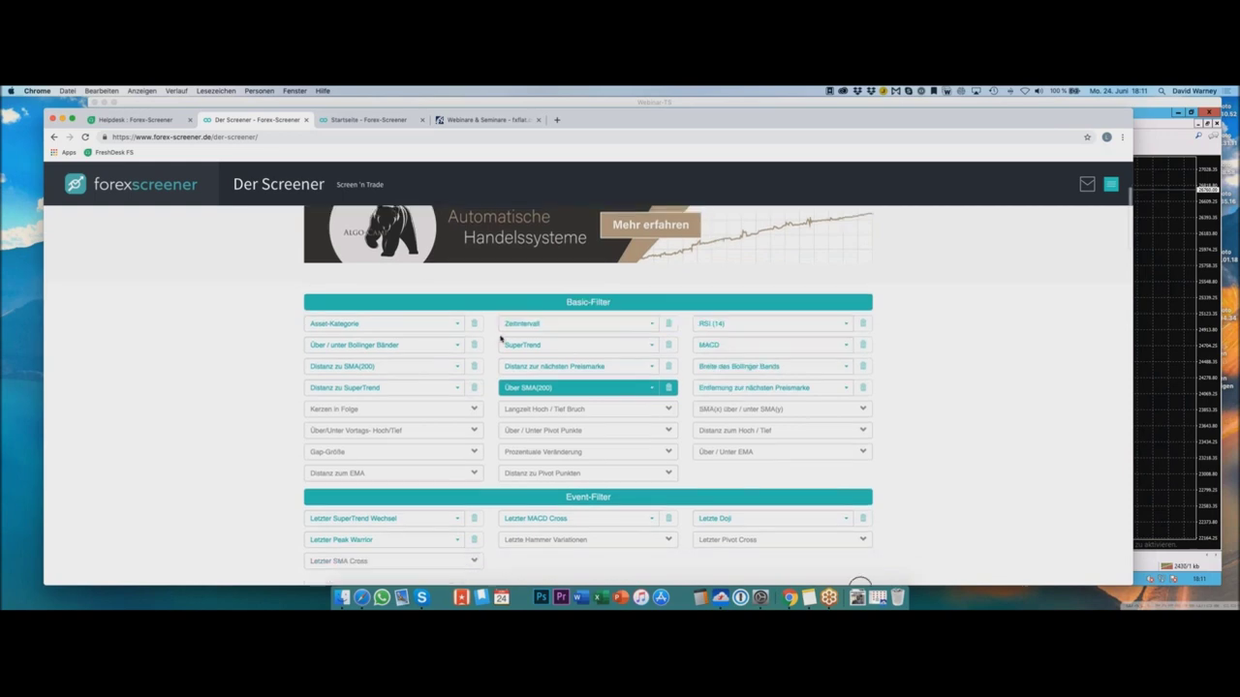
click(452, 329)
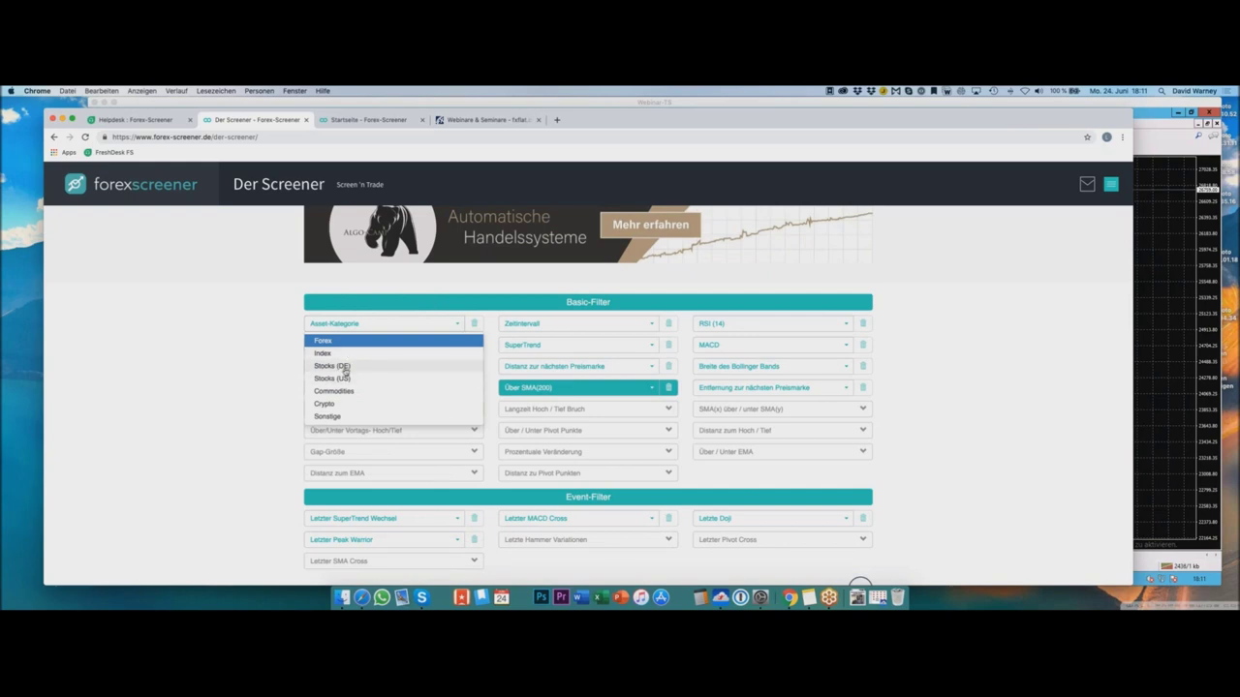
click(345, 368)
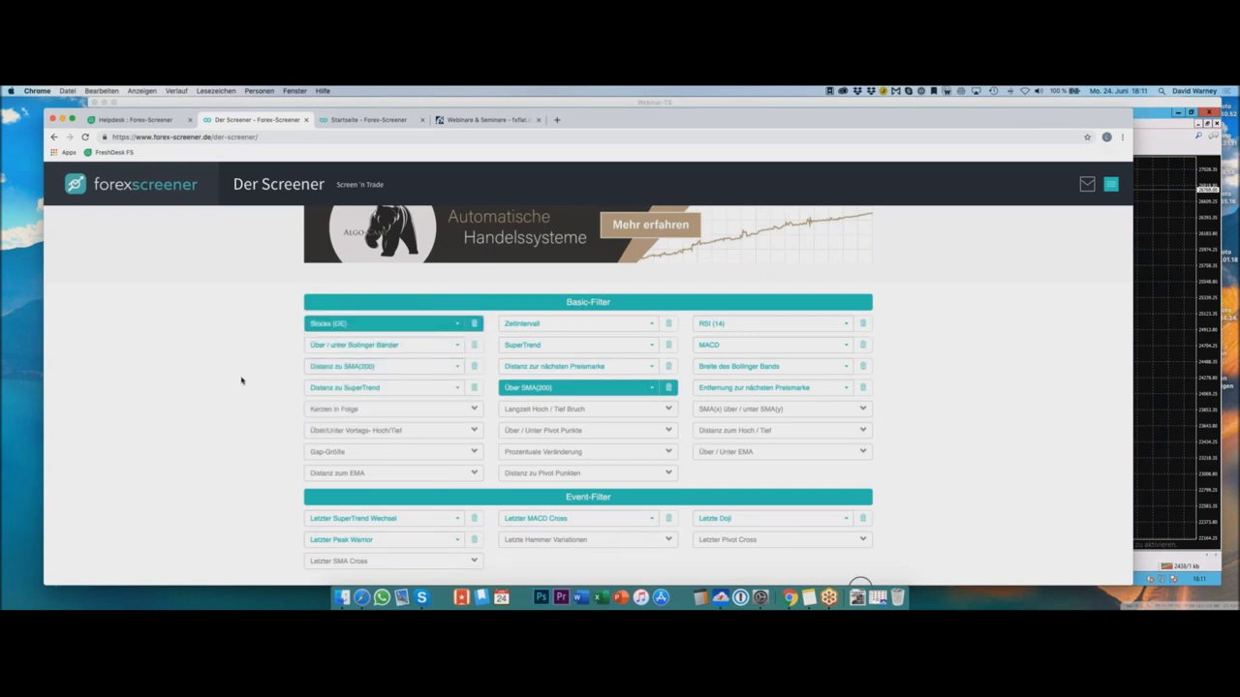
scroll(230, 396, down, 15)
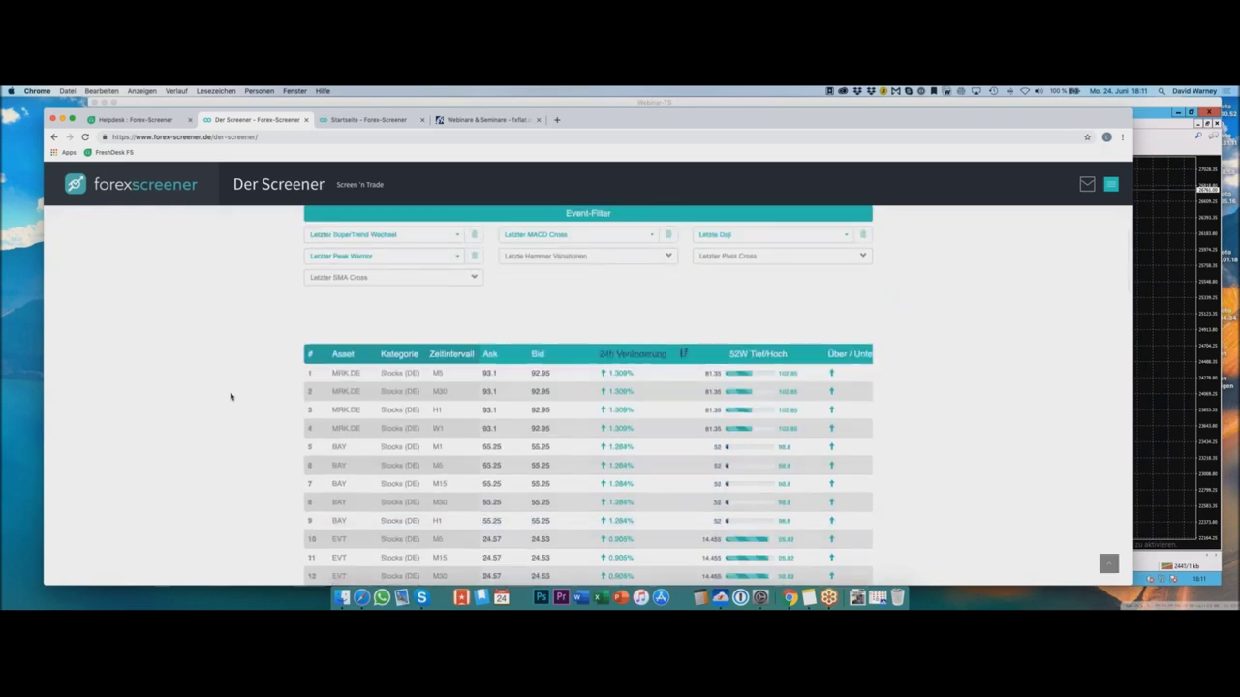
scroll(229, 396, down, 3)
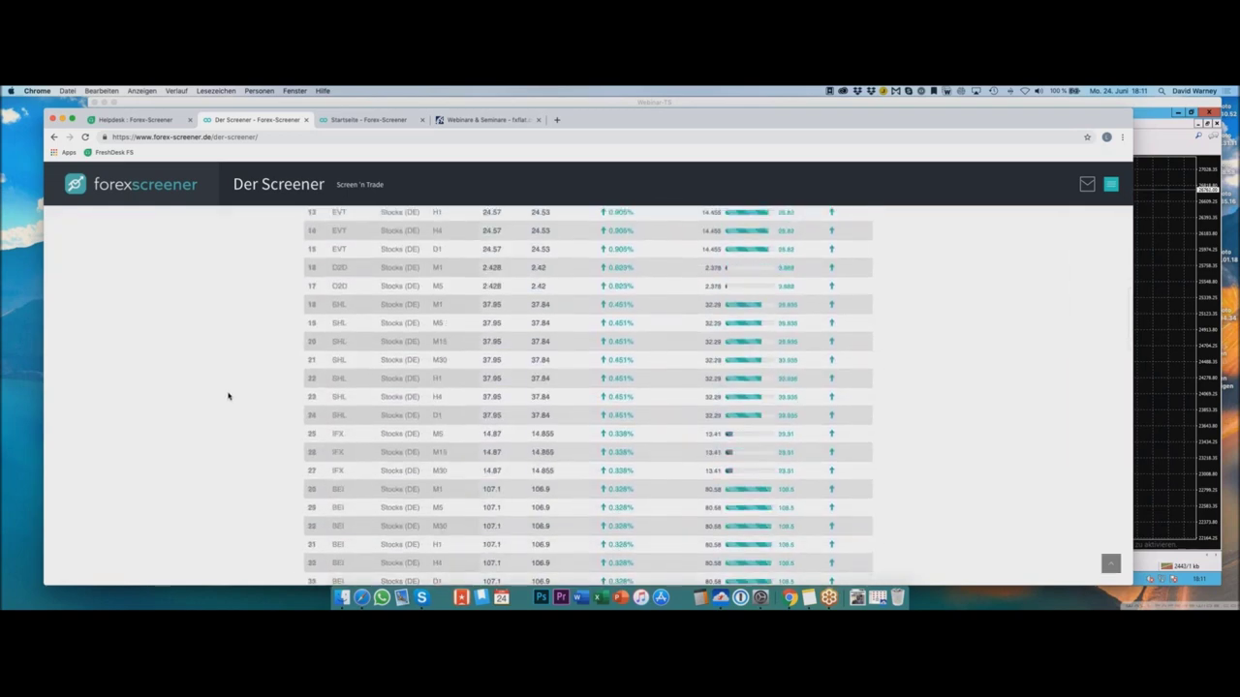
- Set the Zeitintervall filter to M5 and check the filtered results
scroll(228, 395, up, 5)
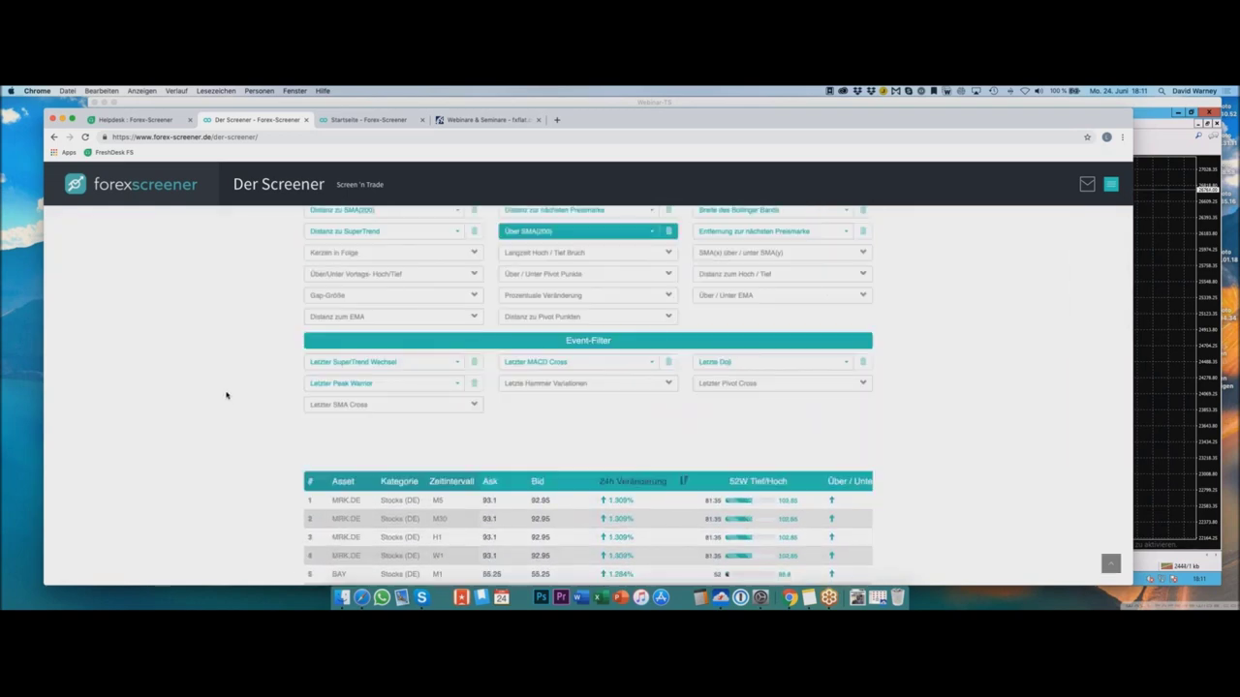
scroll(228, 396, up, 2)
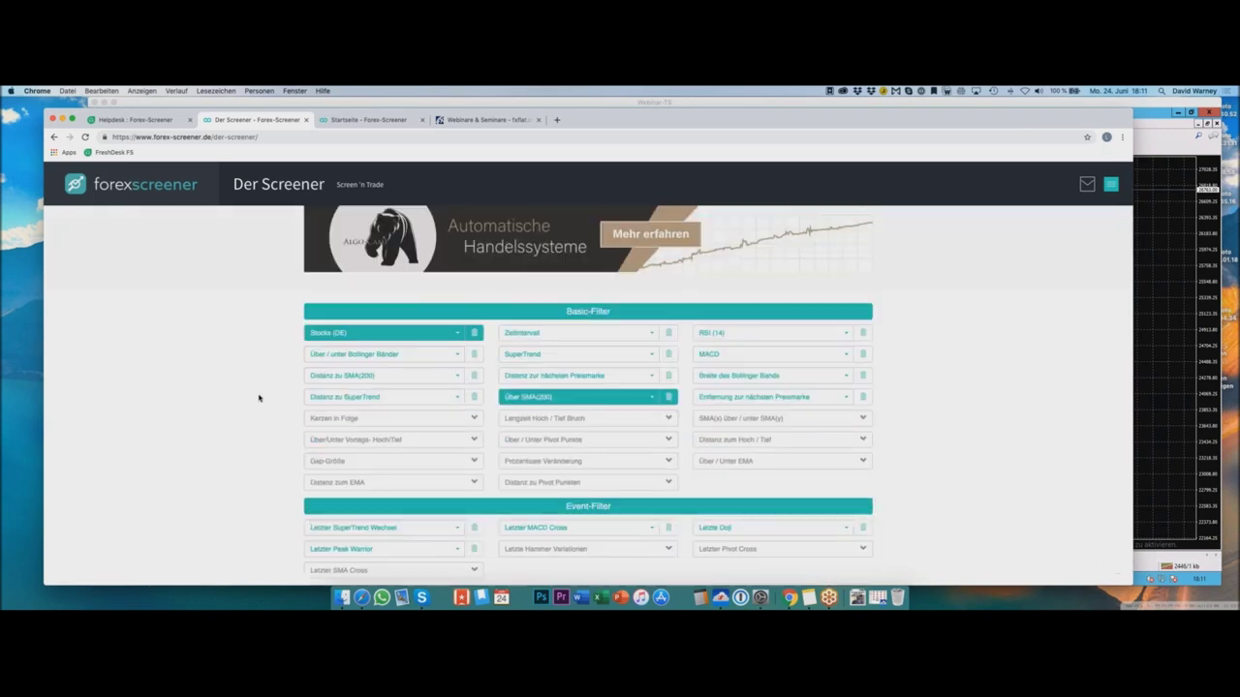
click(629, 334)
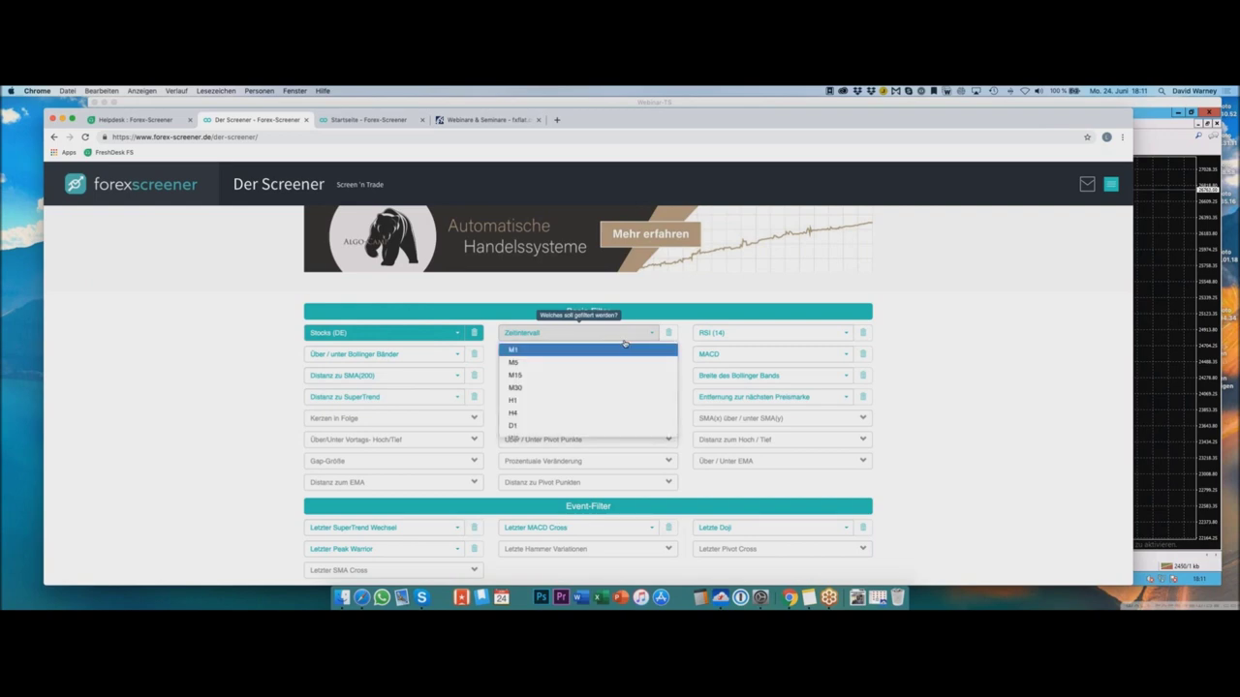
click(516, 364)
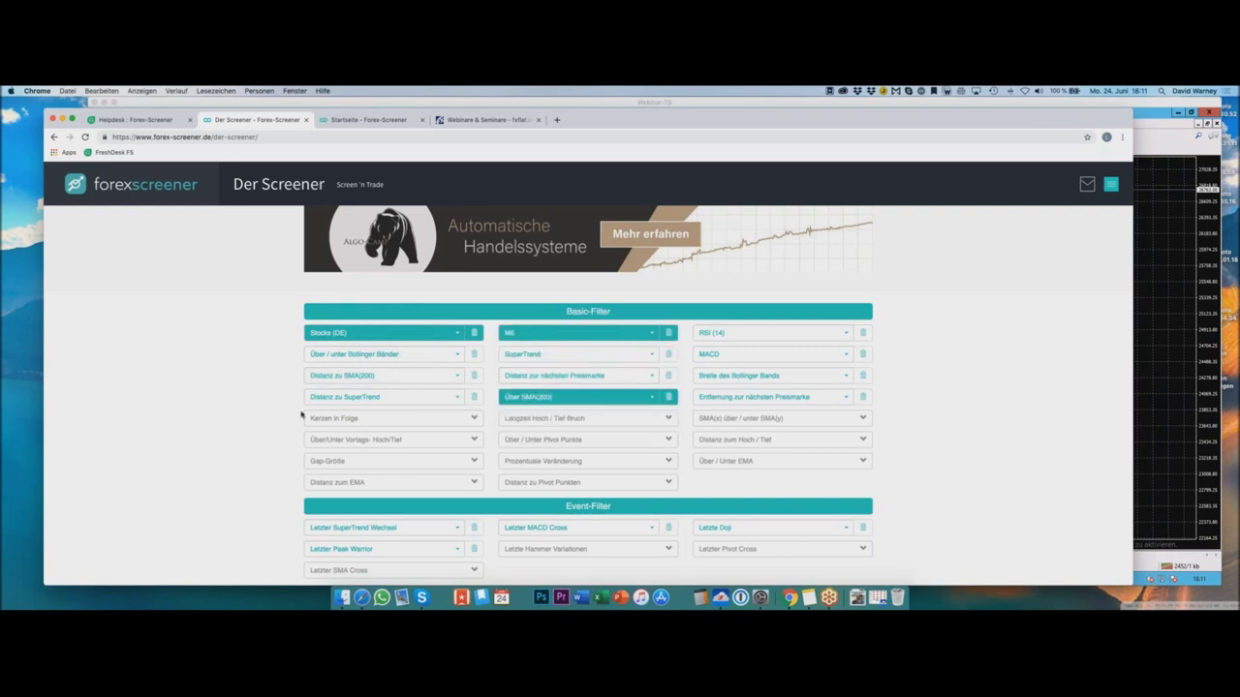
scroll(300, 415, down, 5)
scroll(300, 415, up, 4)
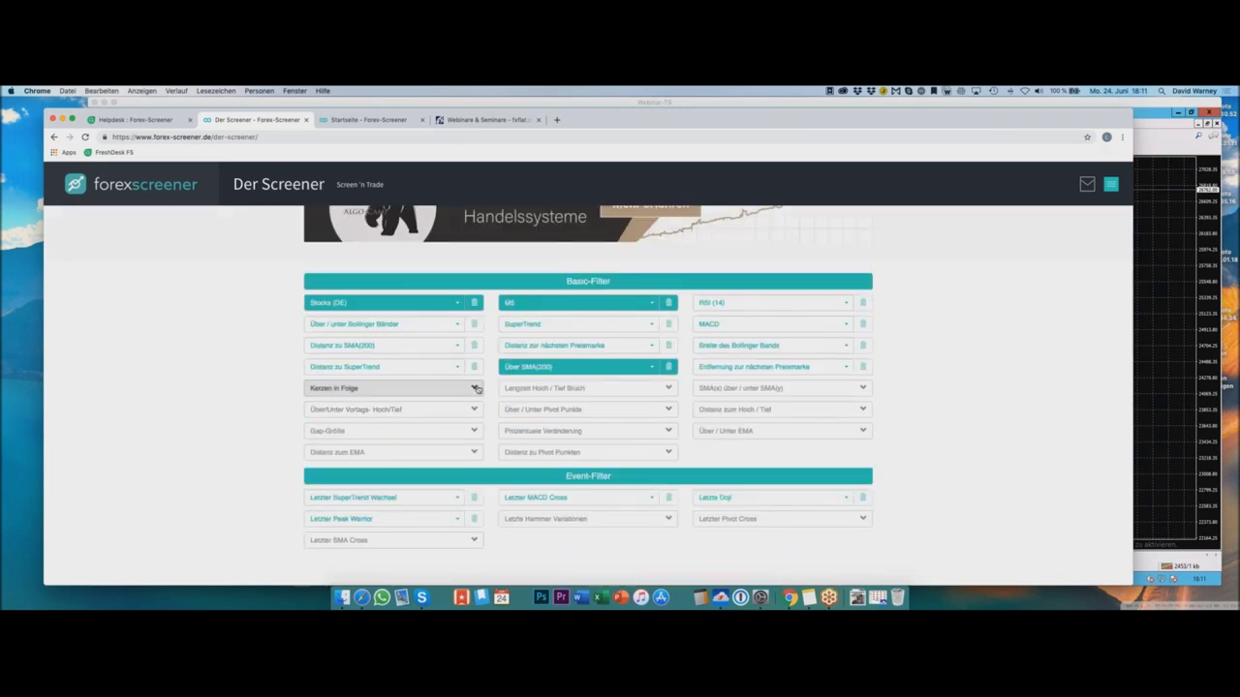
click(477, 388)
click(475, 388)
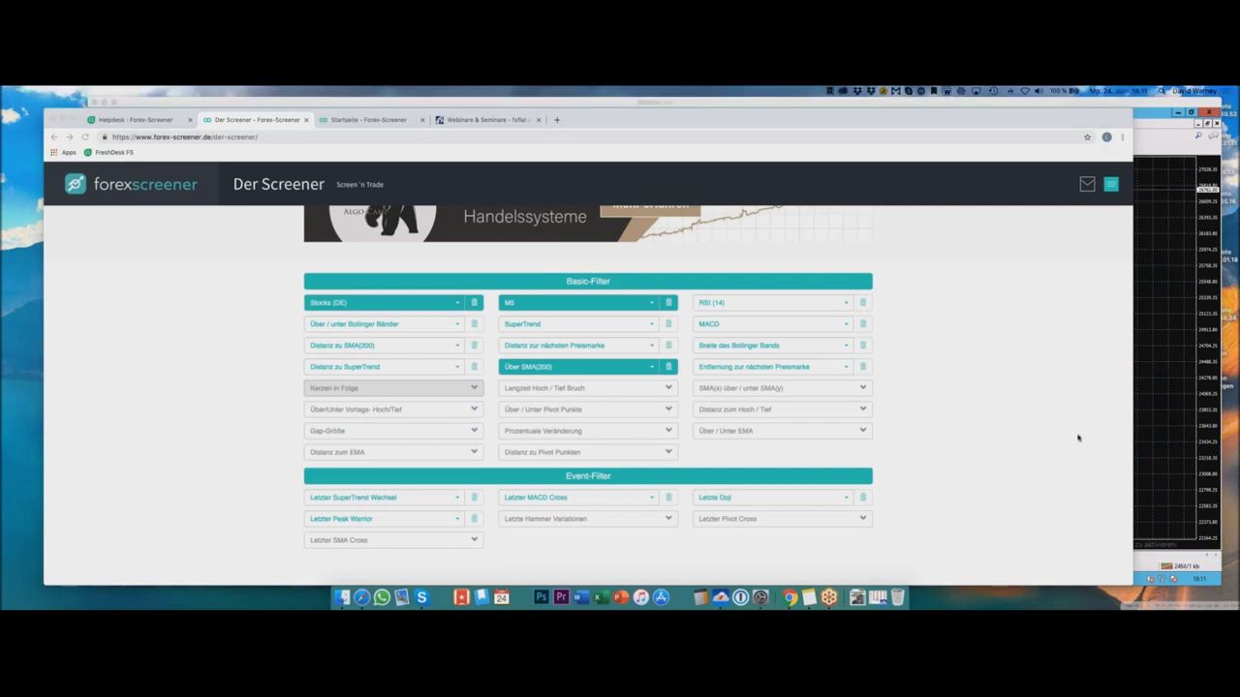
click(1046, 433)
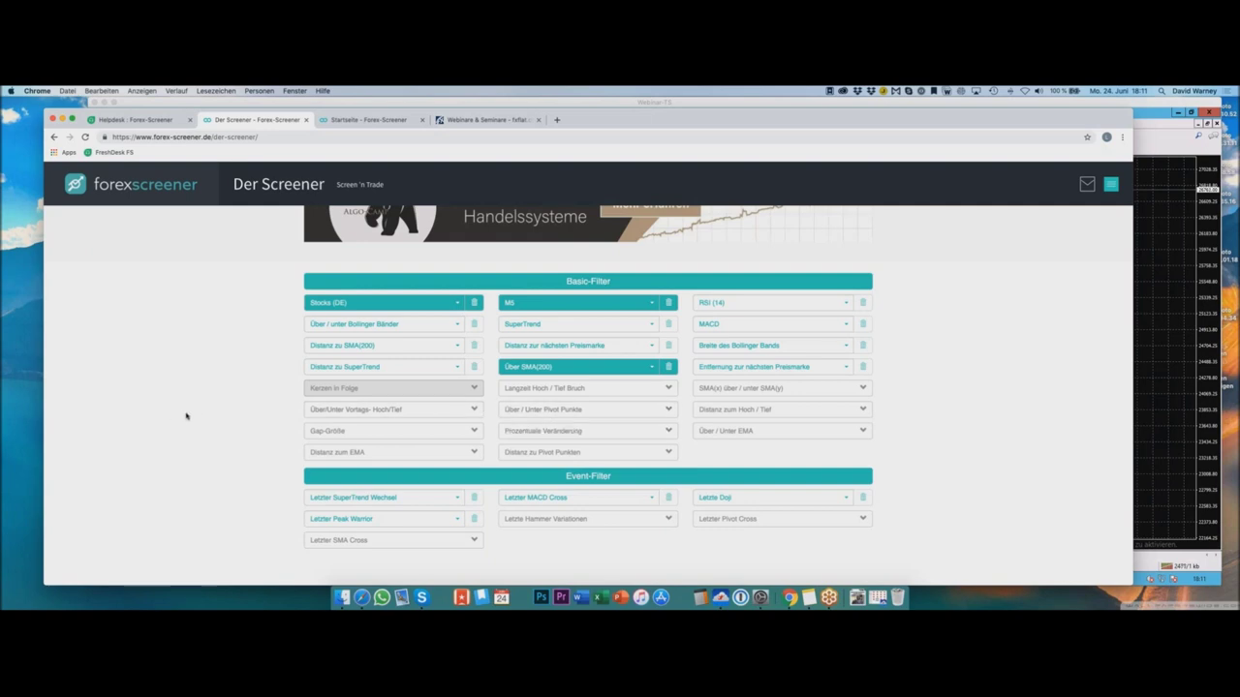
- Examine the active filters and the results table for German stocks on M5, including the 24h Veränderung column
scroll(203, 417, up, 1)
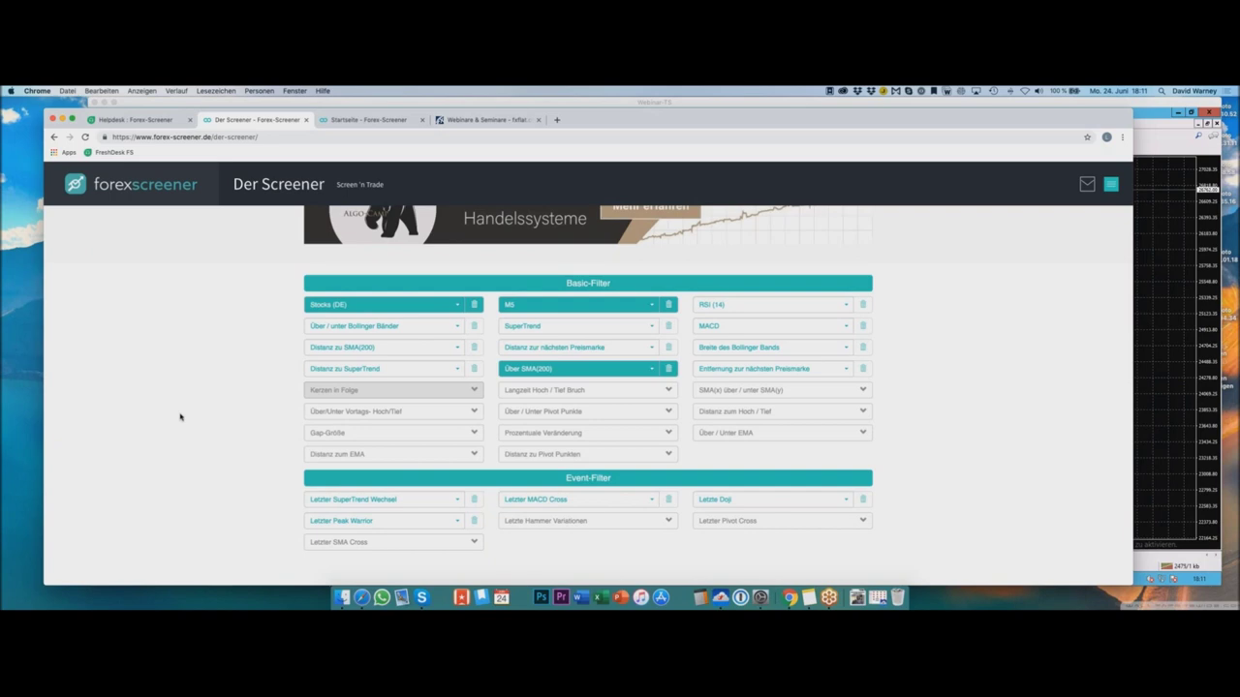
scroll(221, 412, down, 5)
scroll(222, 404, up, 1)
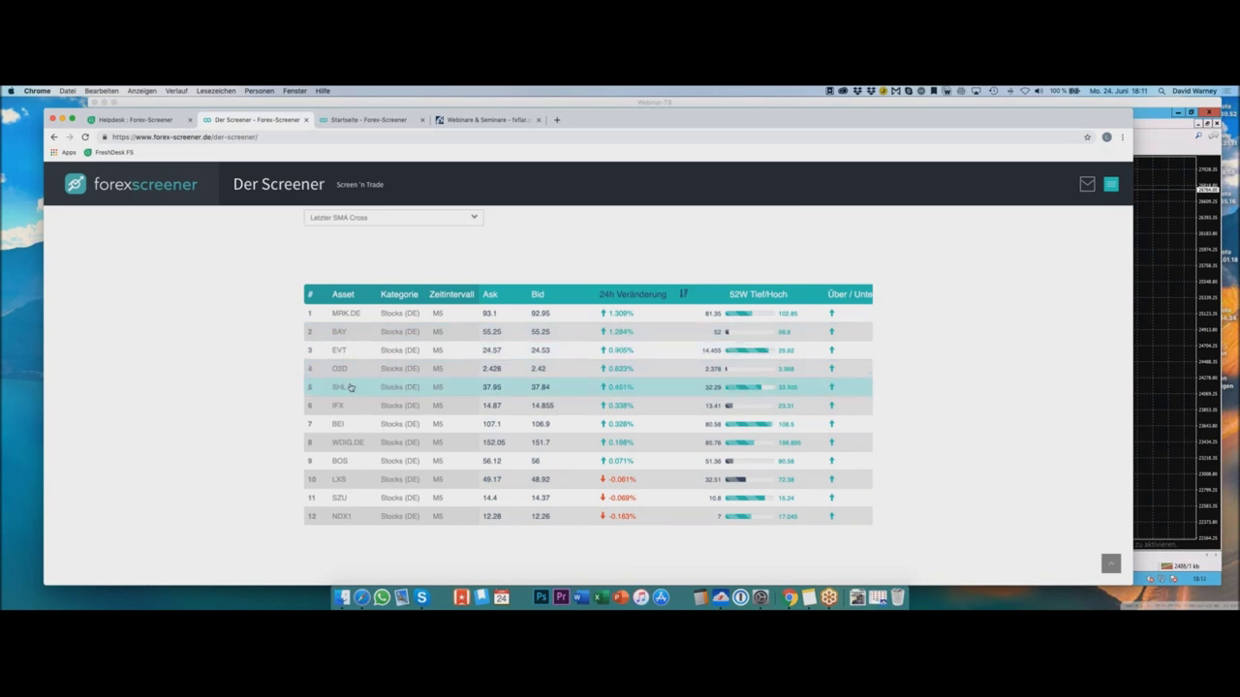
scroll(350, 387, up, 5)
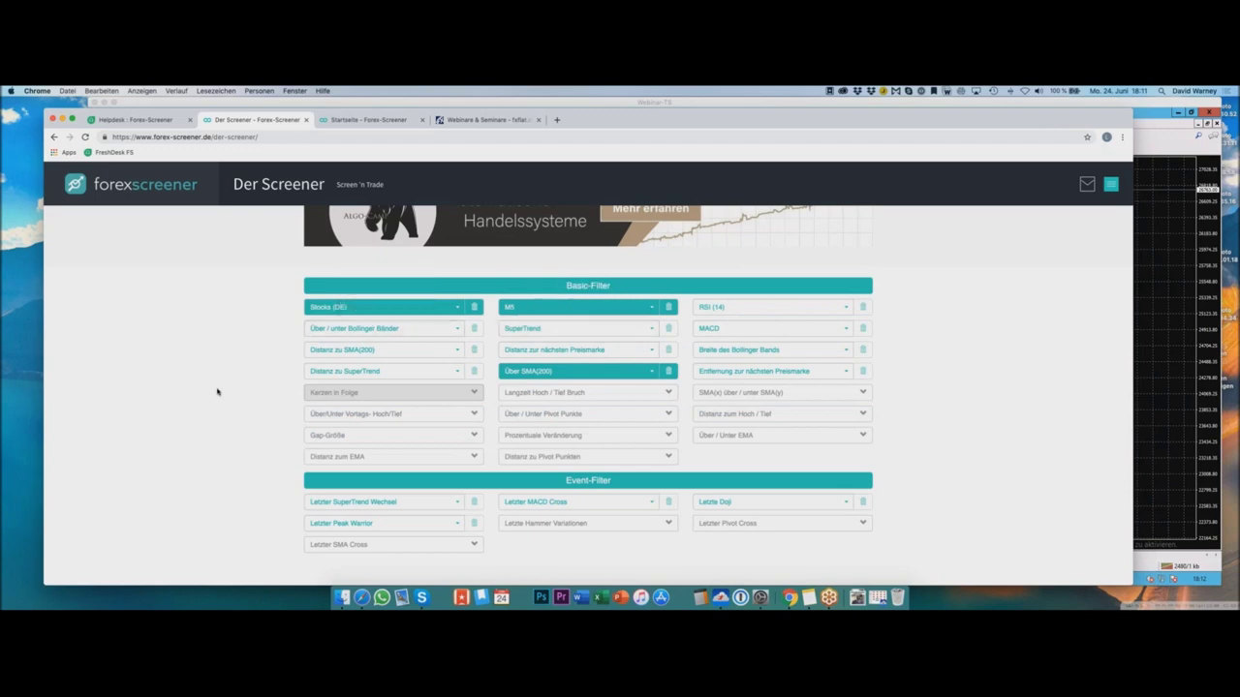
scroll(218, 391, down, 5)
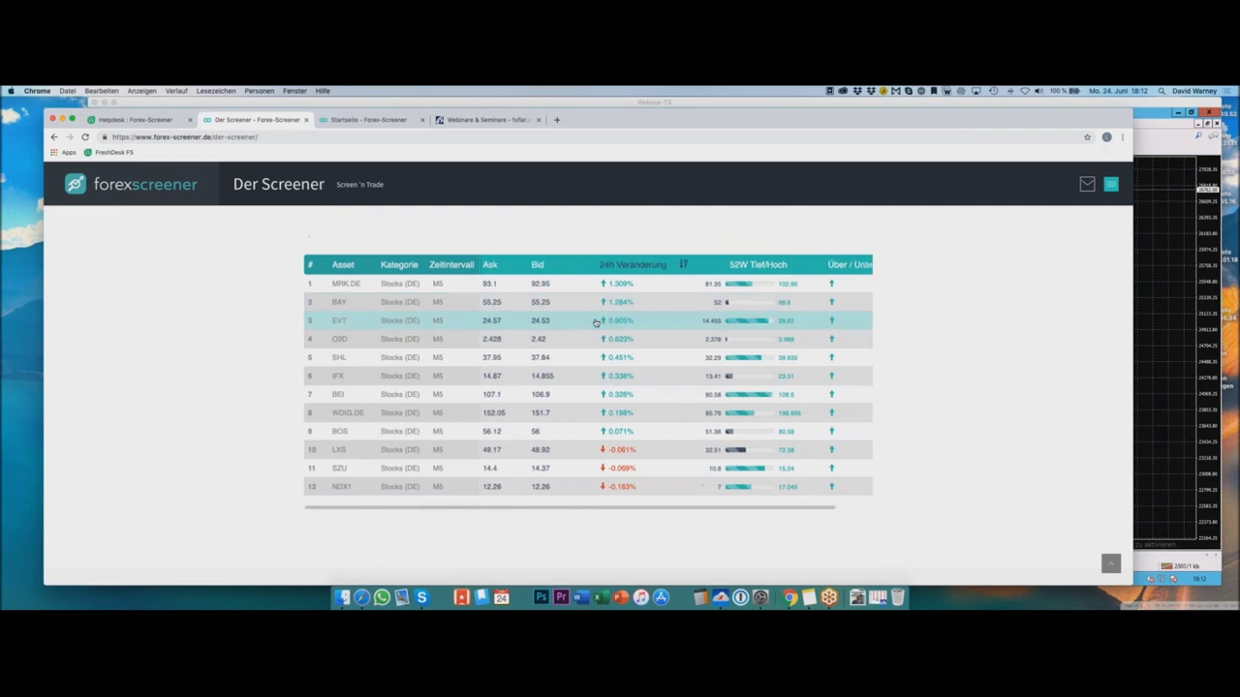
scroll(590, 324, up, 1)
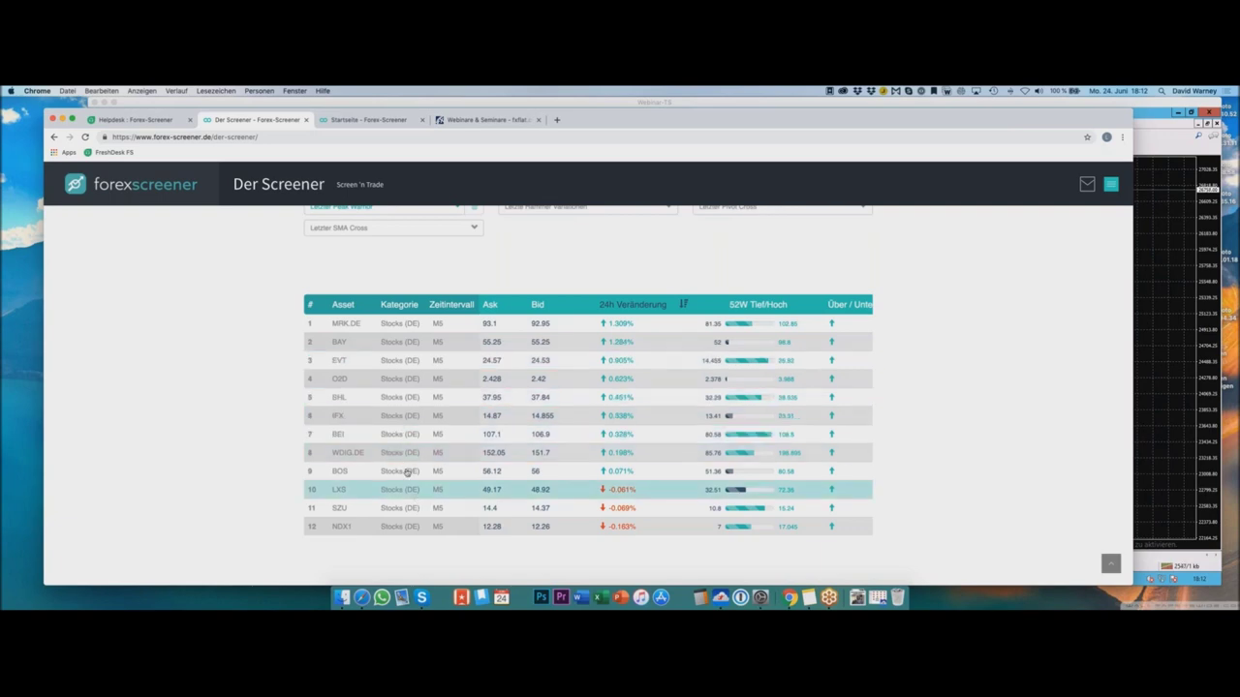
- Clear the Stocks (DE) asset category filter while keeping the M5 and Über SMA(200) filters
scroll(405, 461, up, 1)
scroll(405, 461, up, 5)
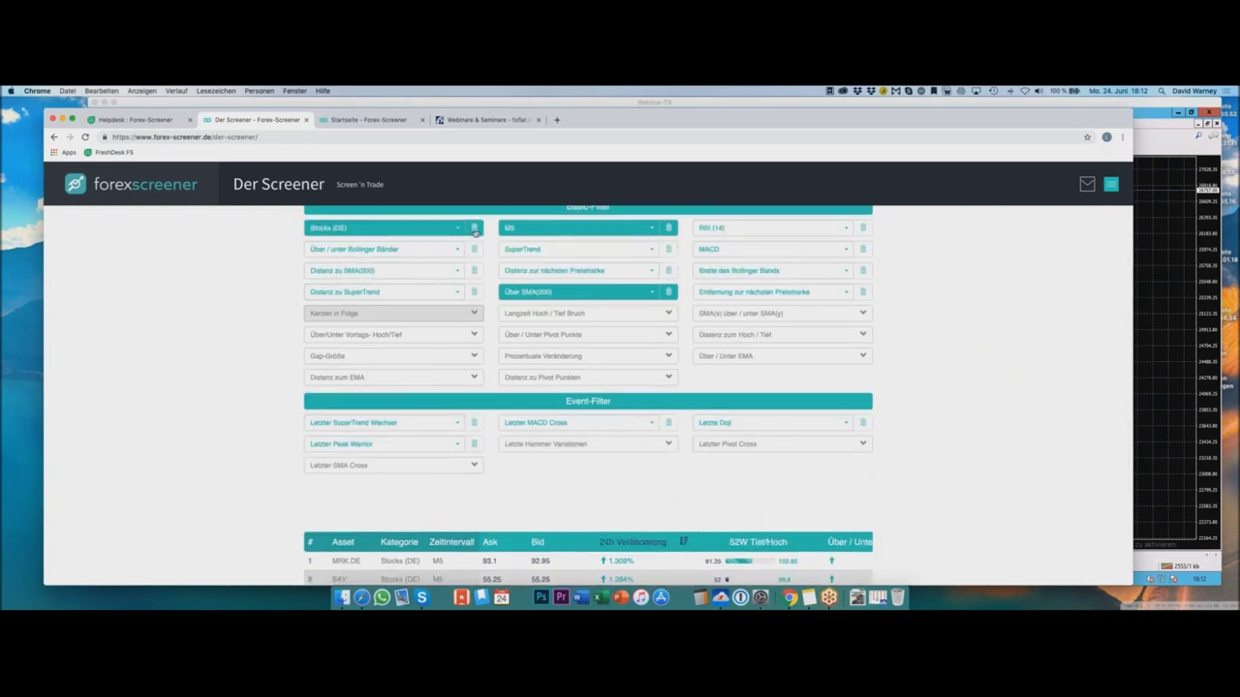
click(474, 225)
scroll(271, 426, down, 6)
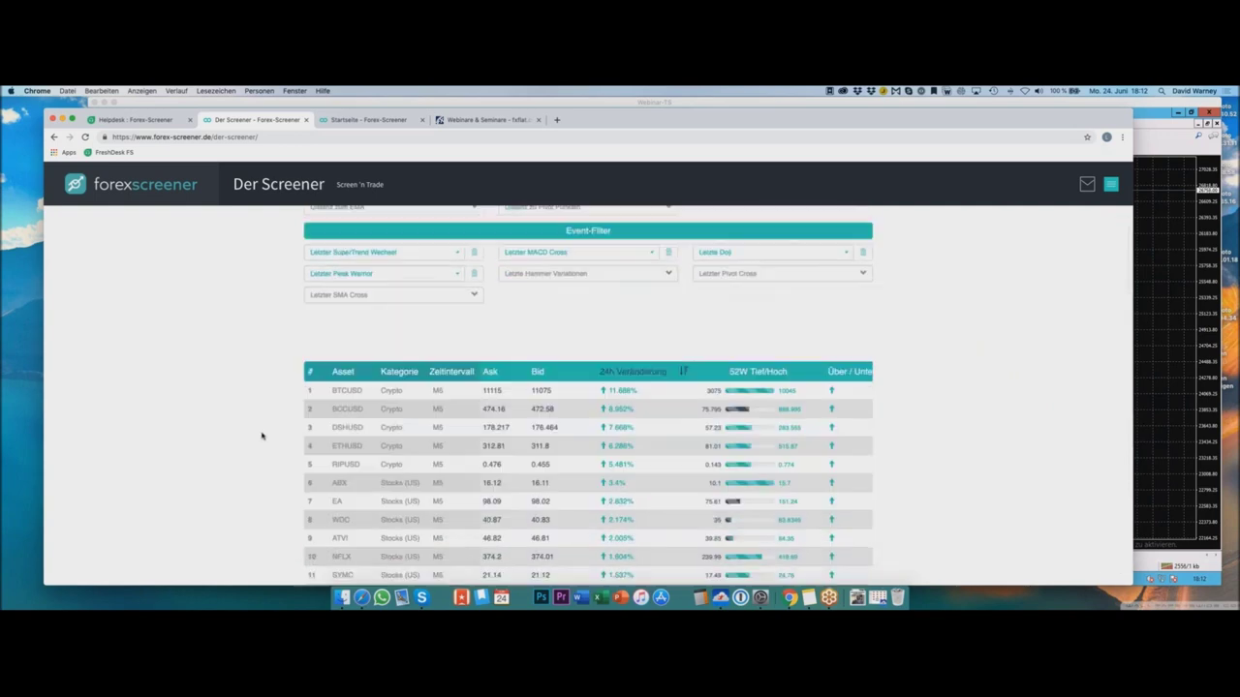
- Look through the M5 results across all asset categories and compare them with the active filters
scroll(404, 315, down, 4)
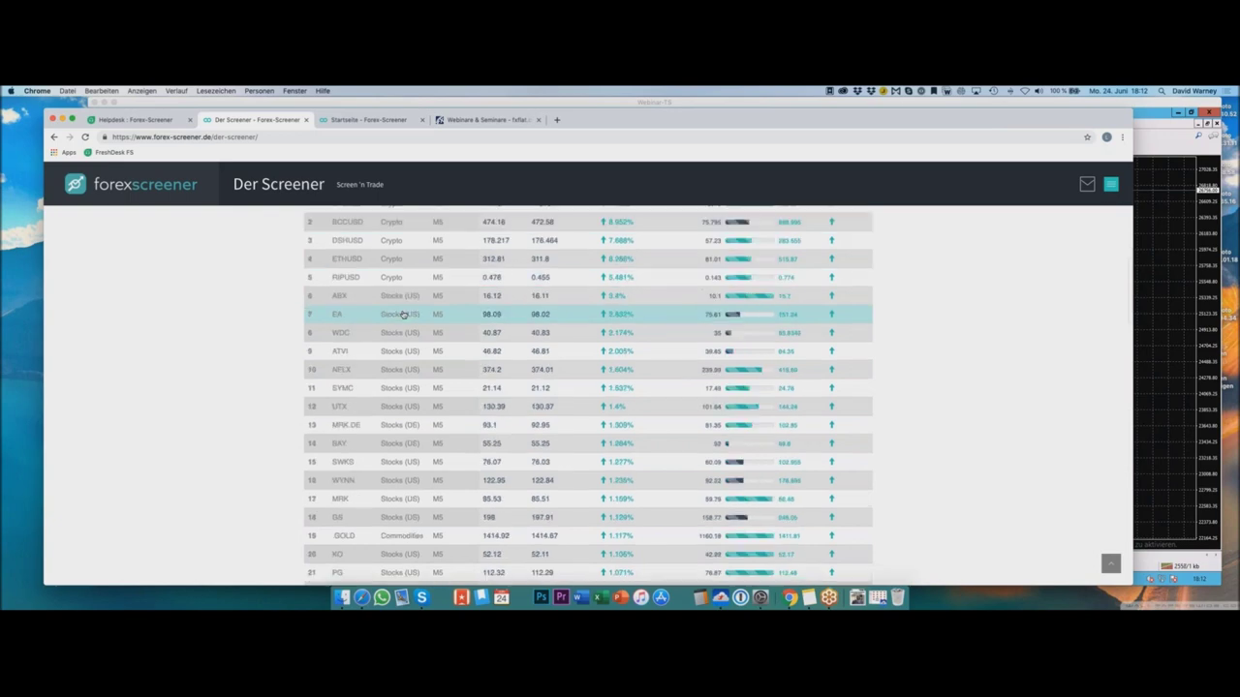
scroll(407, 441, down, 8)
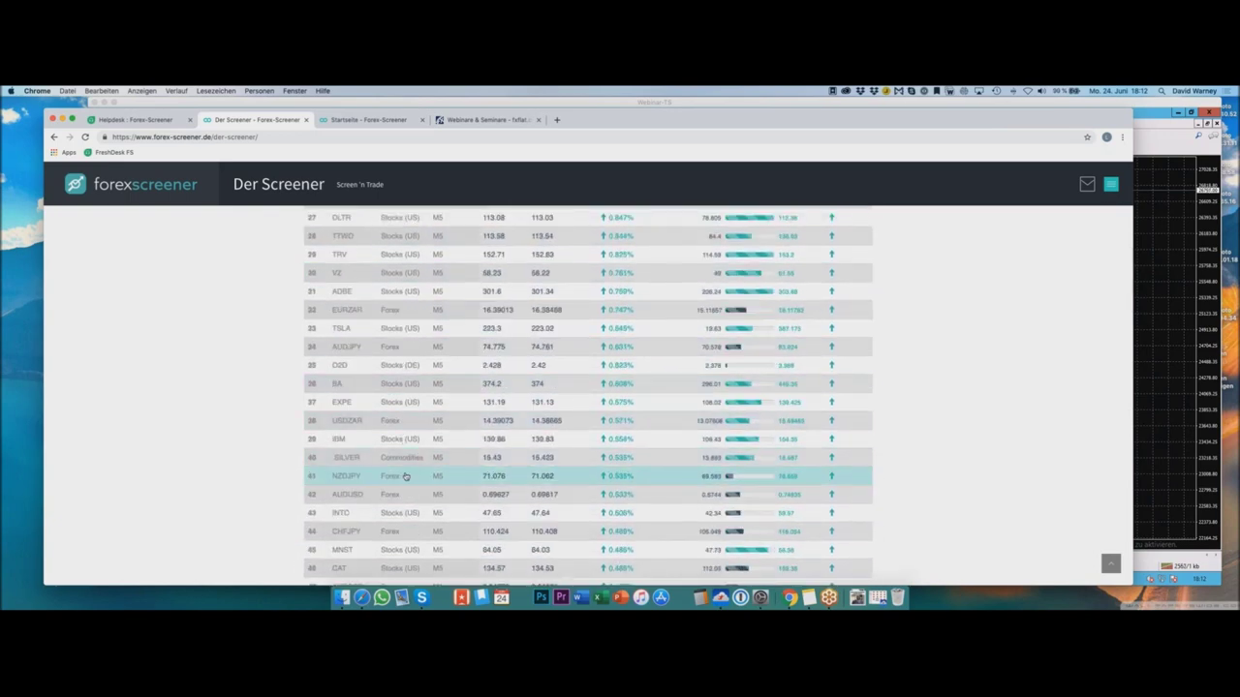
scroll(402, 484, down, 10)
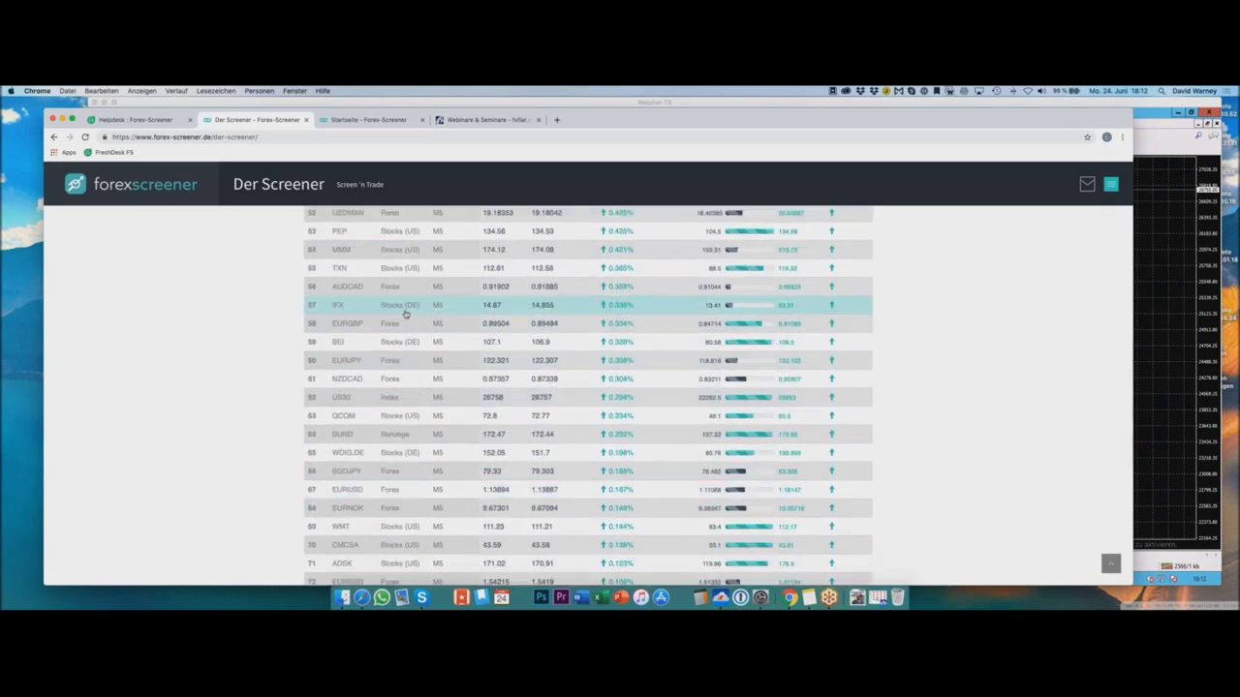
scroll(407, 316, up, 9)
scroll(407, 317, up, 15)
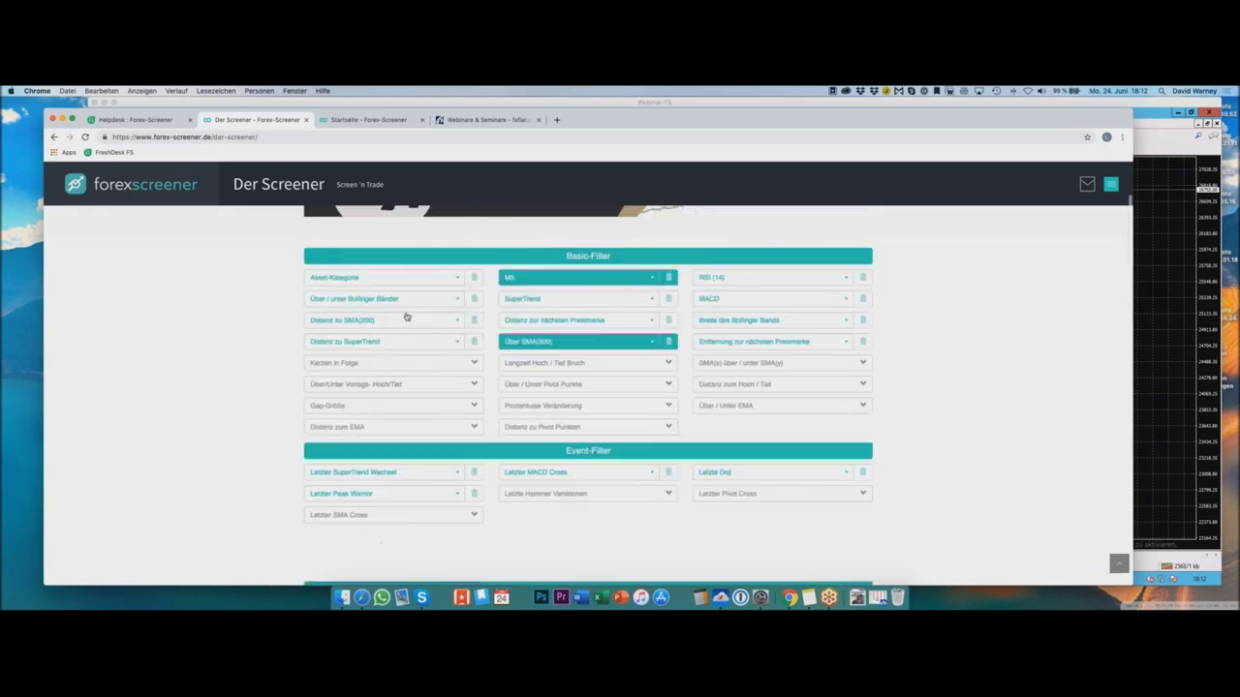
scroll(406, 317, down, 4)
scroll(453, 411, down, 7)
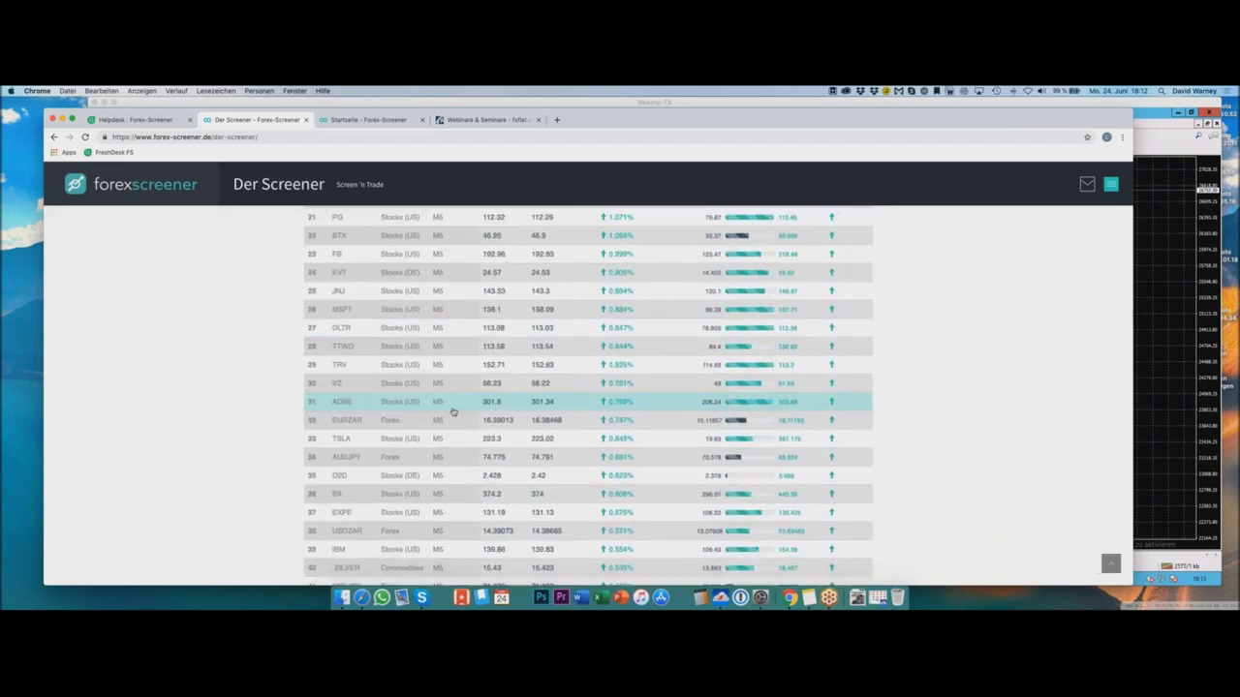
scroll(432, 416, up, 8)
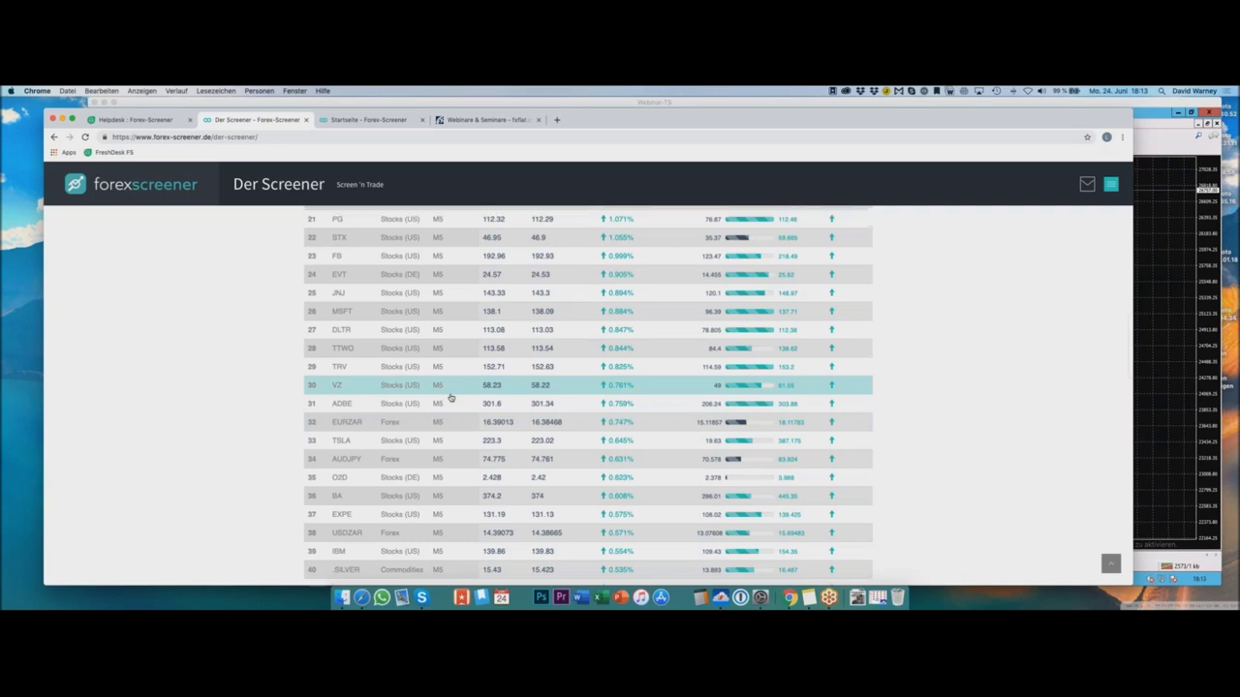
scroll(462, 403, up, 2)
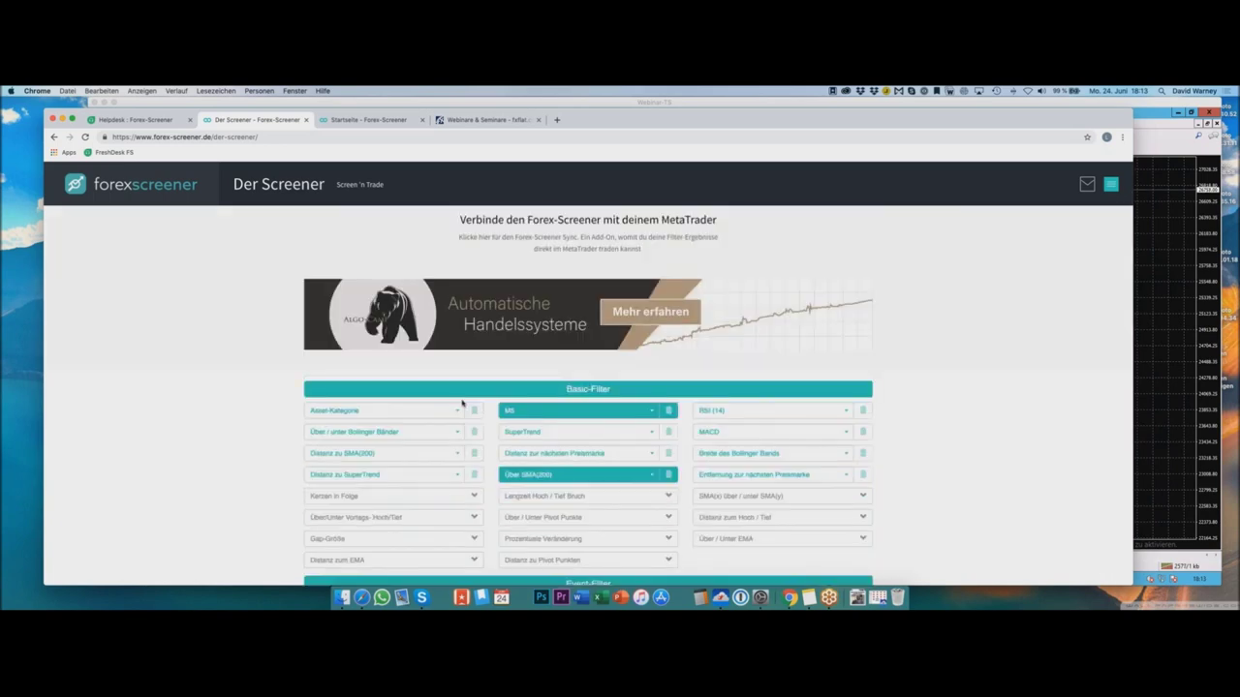
- Switch to MetaTrader to view the US30 daily chart and return to the Forex-Screener page in Chrome
click(1173, 235)
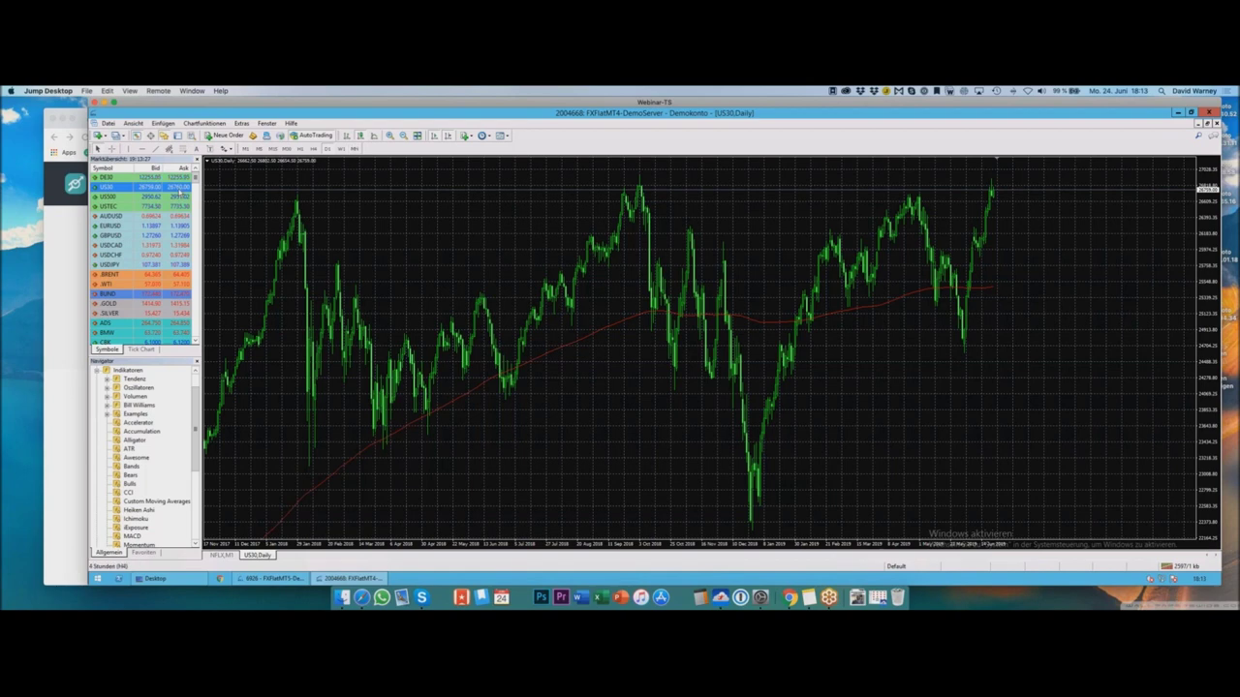
click(68, 249)
- Sort the results table by 24h Veränderung in ascending order and return it to descending order
scroll(246, 373, down, 10)
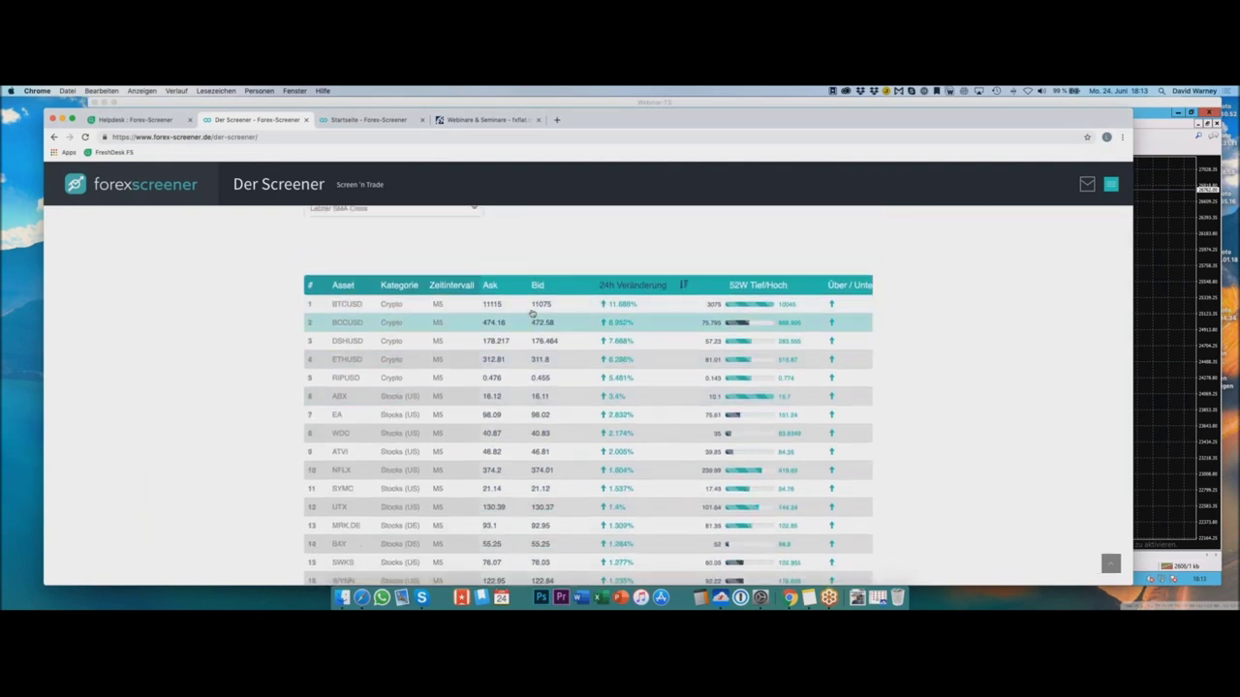
click(646, 286)
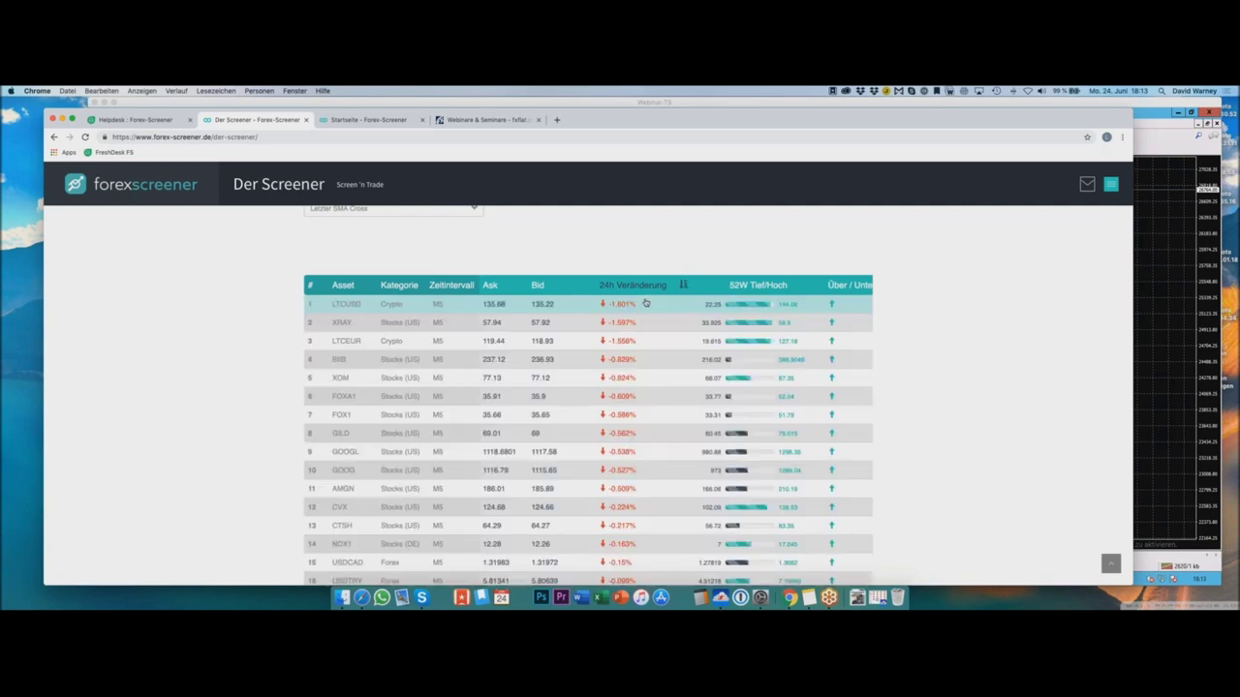
click(648, 290)
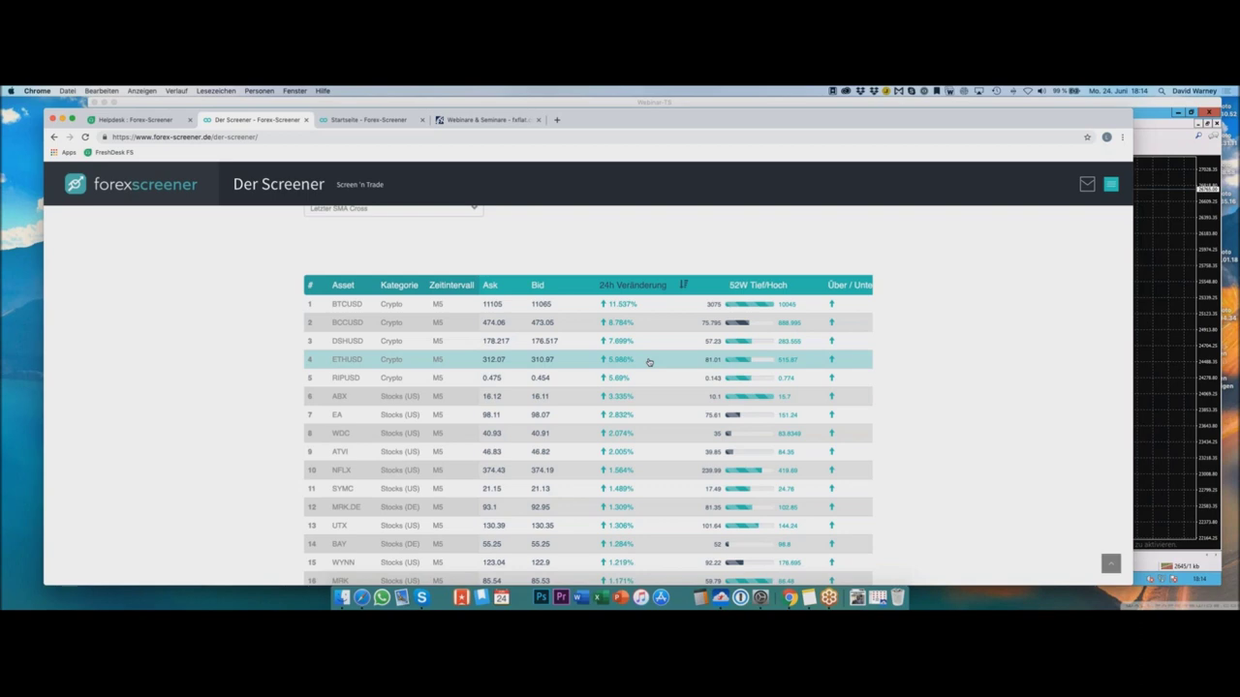
scroll(648, 361, right, 3)
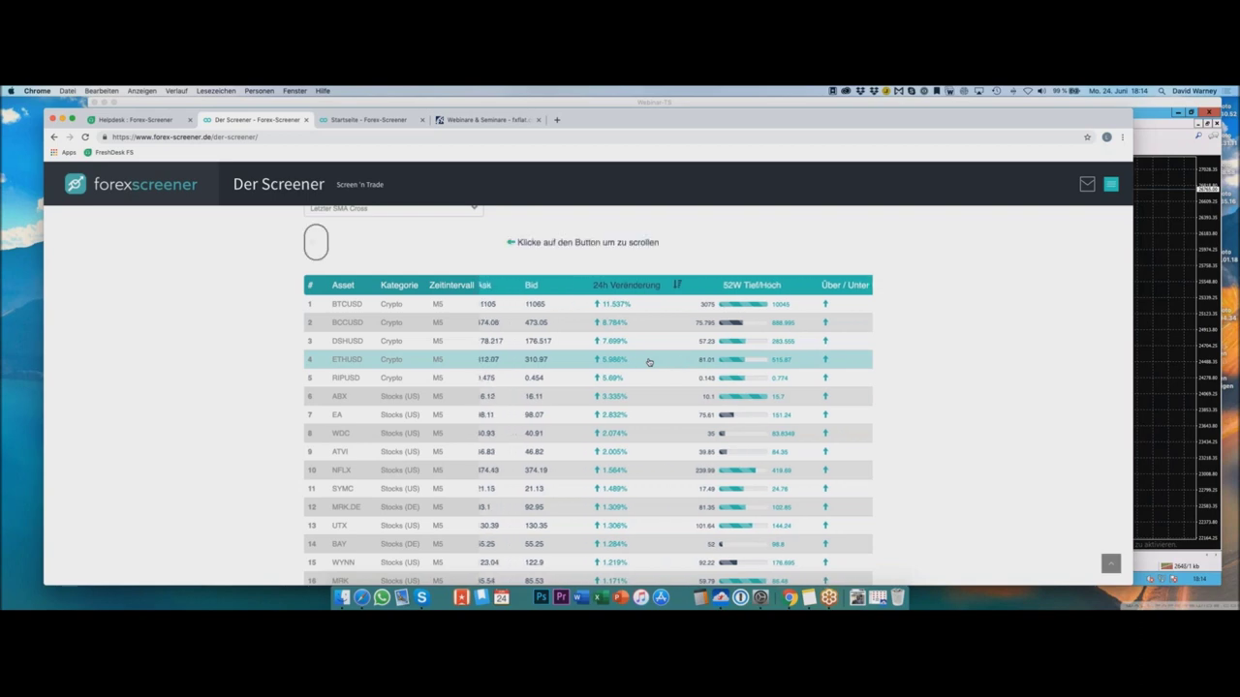
scroll(649, 362, left, 3)
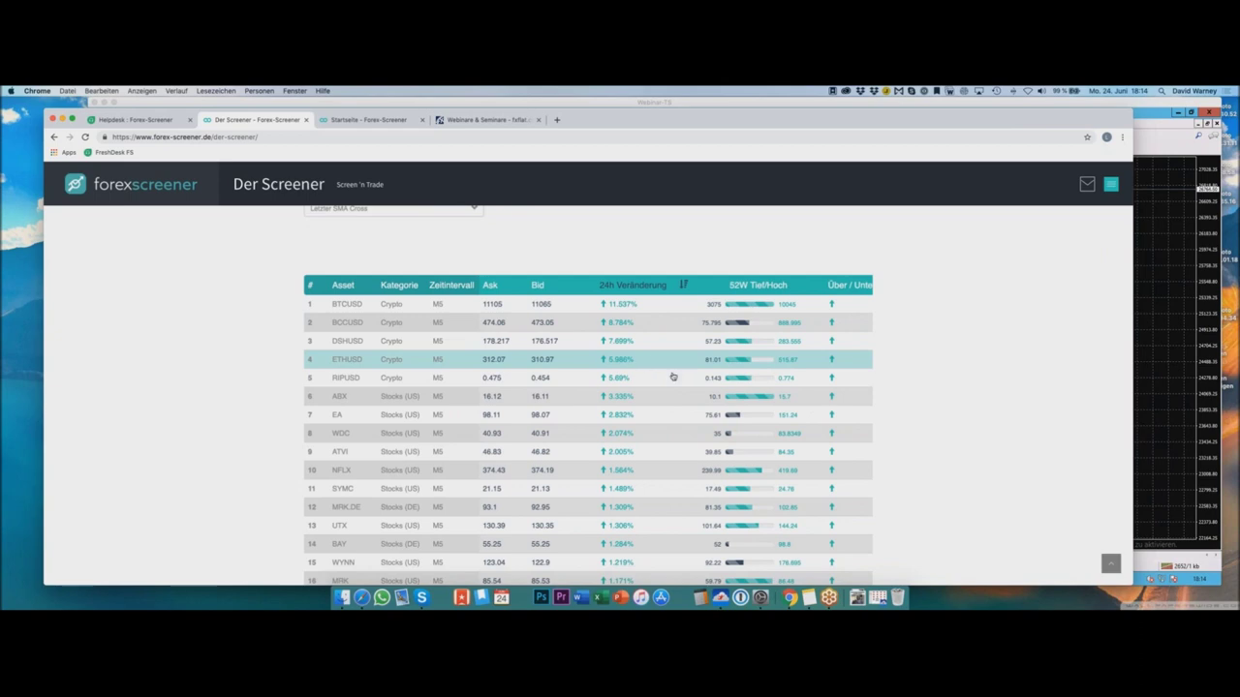
- Set the Grüne Kerzen in Folge filter to 2 Grüne Kerzen in Folge and check its column in the results
scroll(673, 377, up, 5)
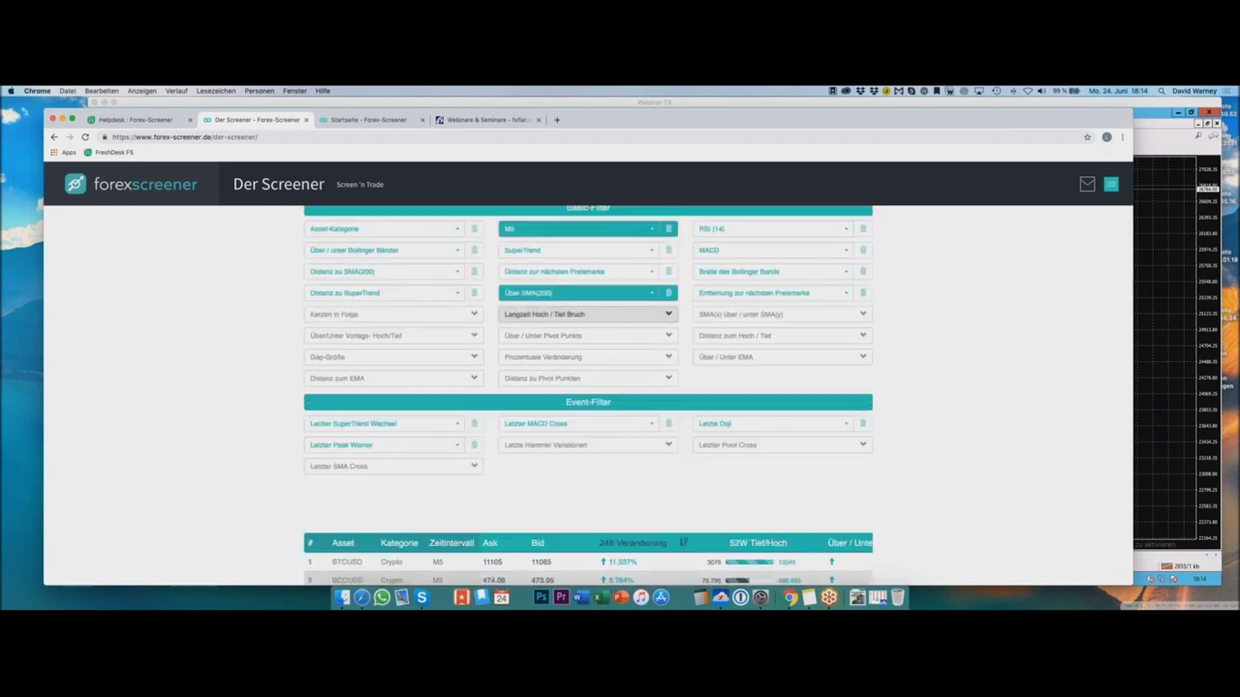
click(388, 314)
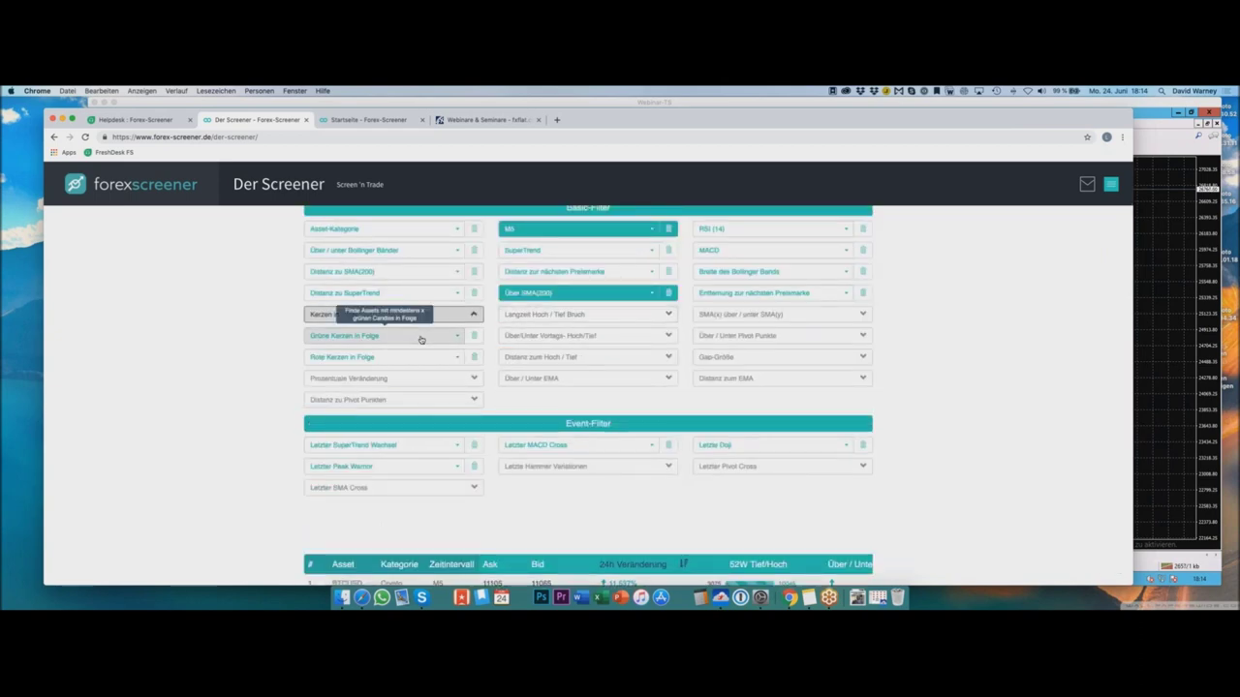
click(421, 338)
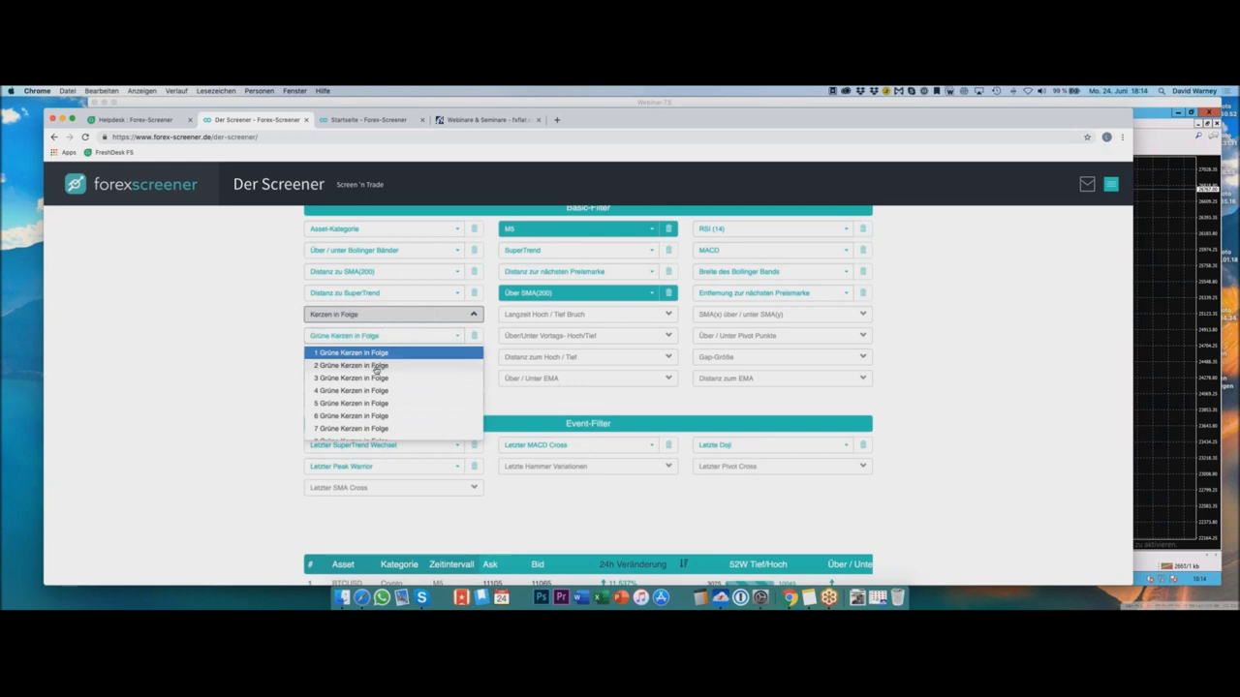
click(376, 367)
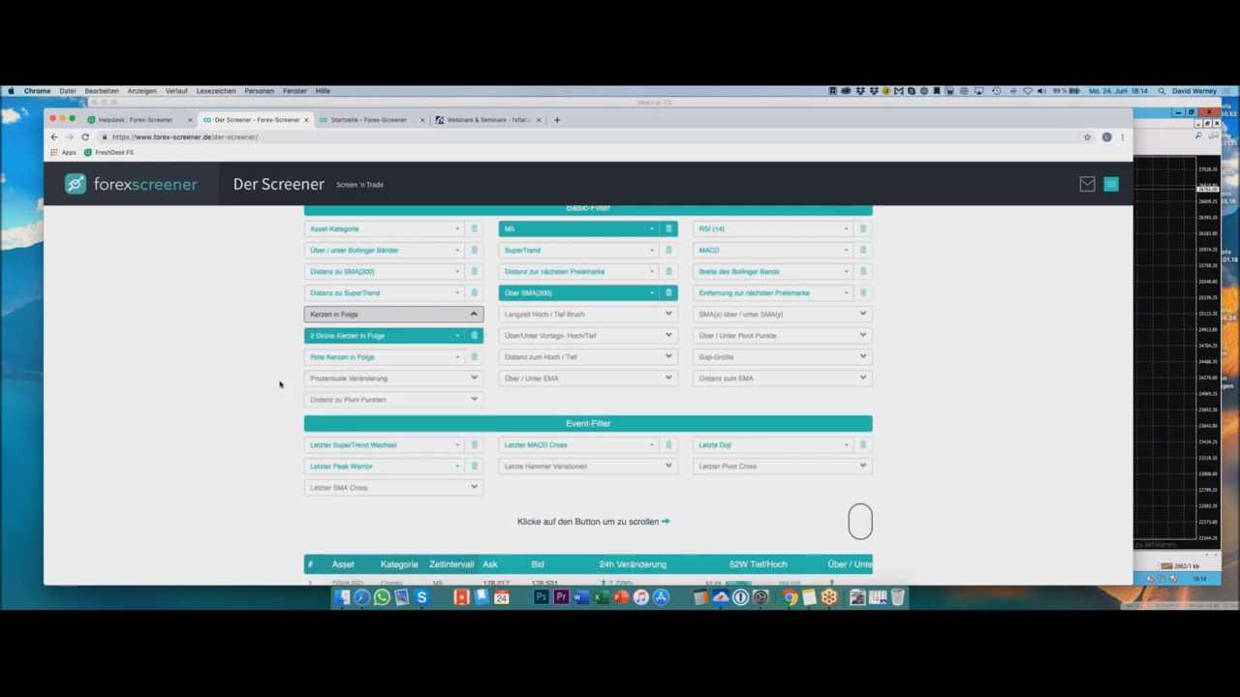
scroll(279, 384, down, 5)
scroll(706, 387, right, 5)
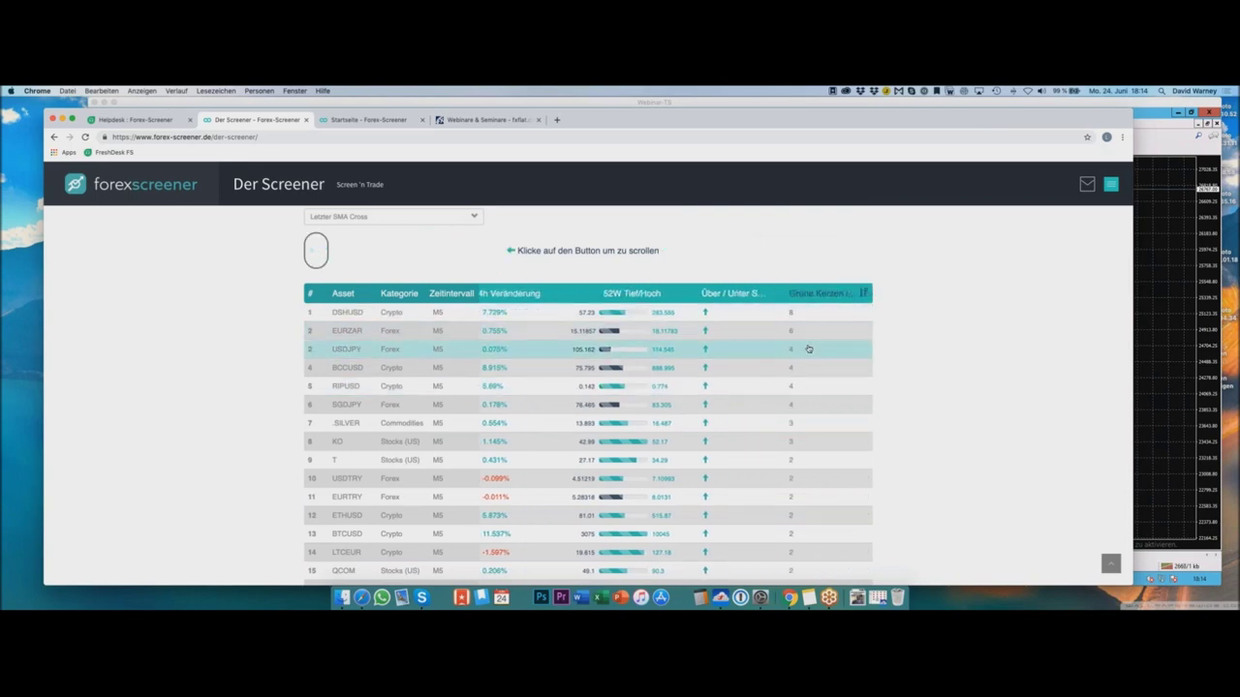
scroll(936, 274, up, 2)
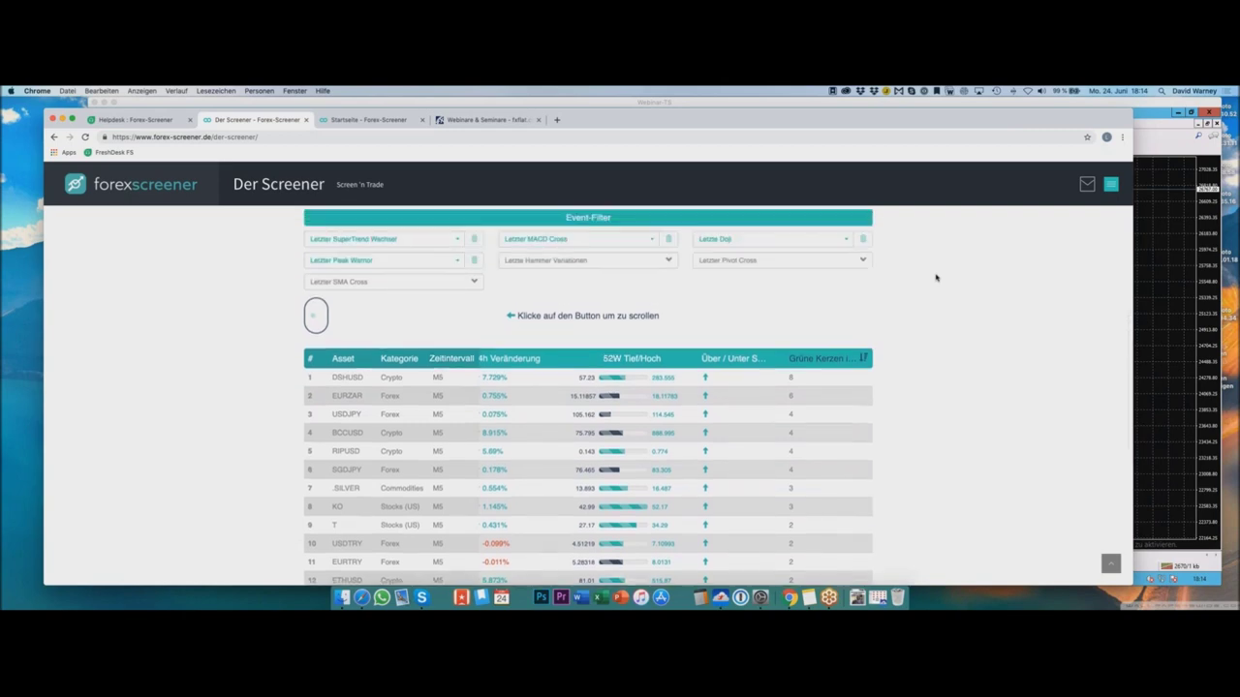